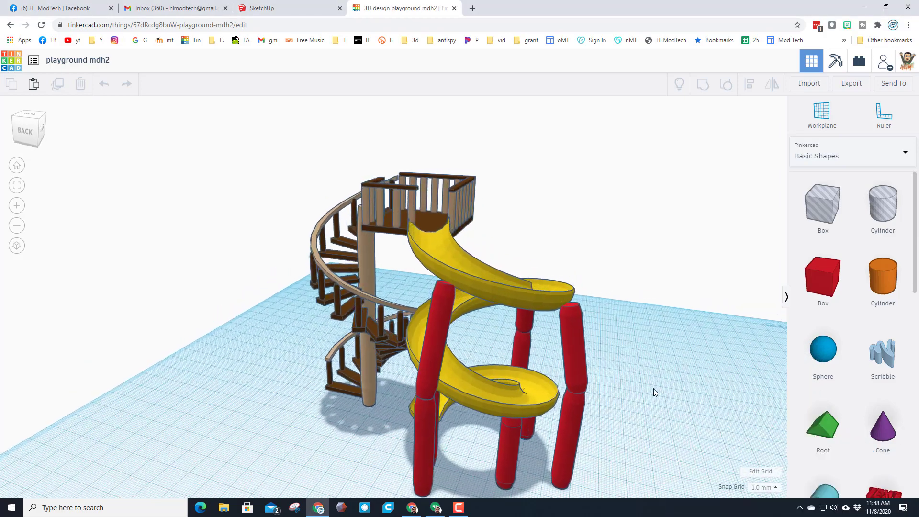
# Step: Examine the existing playground's slide, spiral stairs and platform from several sides
pyautogui.moveTo(653, 389); pyautogui.dragTo(630, 395, button='right')
pyautogui.scroll(3, 630, 395)
pyautogui.scroll(-3, 630, 395)
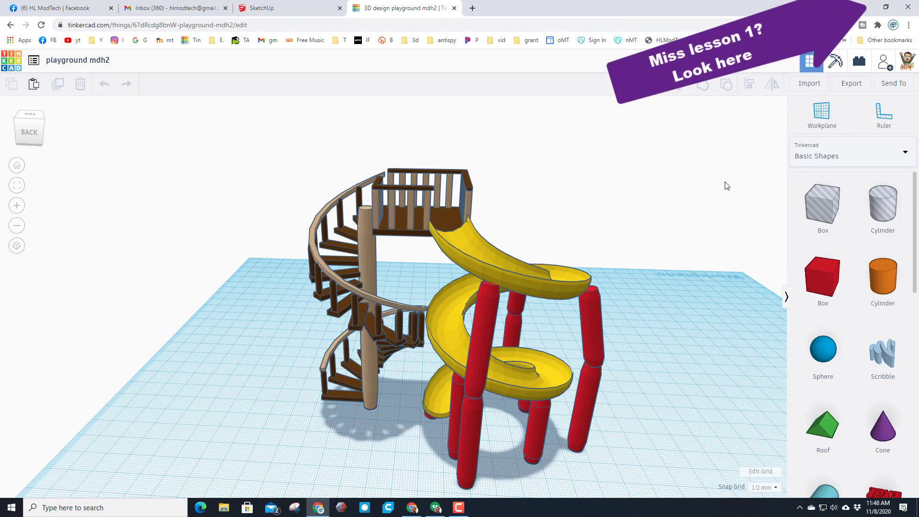
pyautogui.moveTo(653, 299); pyautogui.dragTo(456, 313, button='right')
pyautogui.moveTo(489, 283); pyautogui.dragTo(560, 307, button='right')
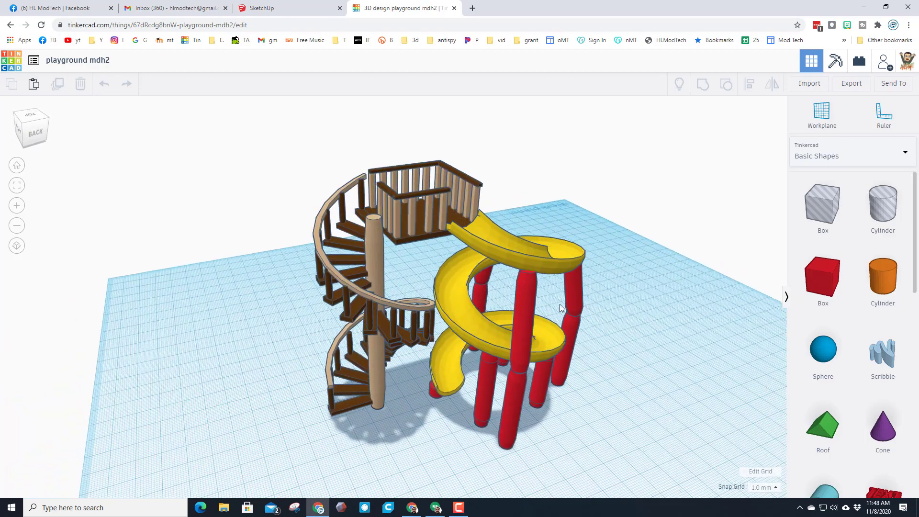
pyautogui.moveTo(620, 312); pyautogui.dragTo(431, 345, button='right')
# Step: Add a Bent Pipe from the featured shape generators to the empty part of the workplane beside the slide
pyautogui.press('shift')
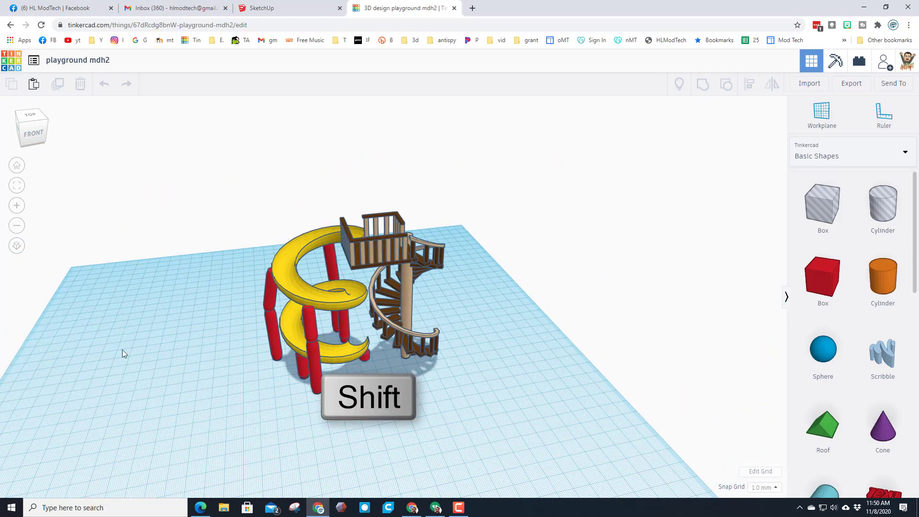
pyautogui.keyDown('shift'); pyautogui.moveTo(101, 382); pyautogui.dragTo(243, 347, button='right'); pyautogui.keyUp('shift')
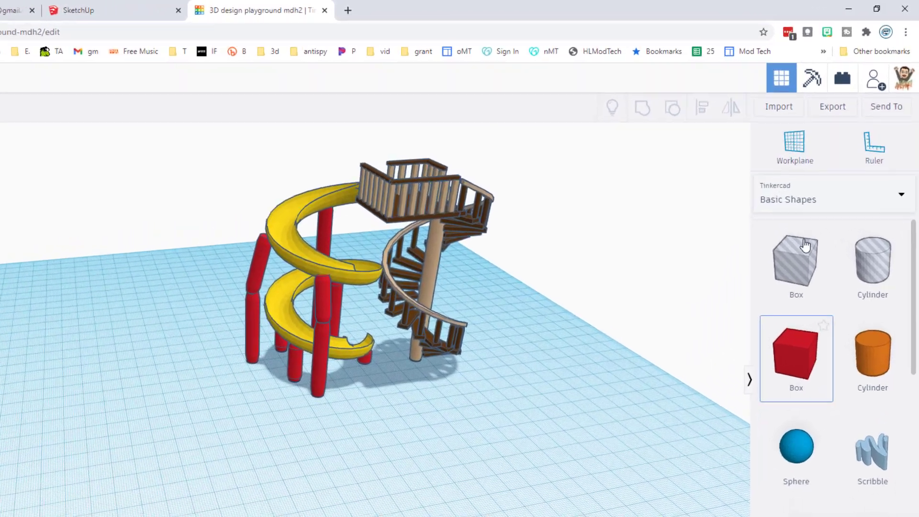
pyautogui.click(818, 156)
pyautogui.click(781, 377)
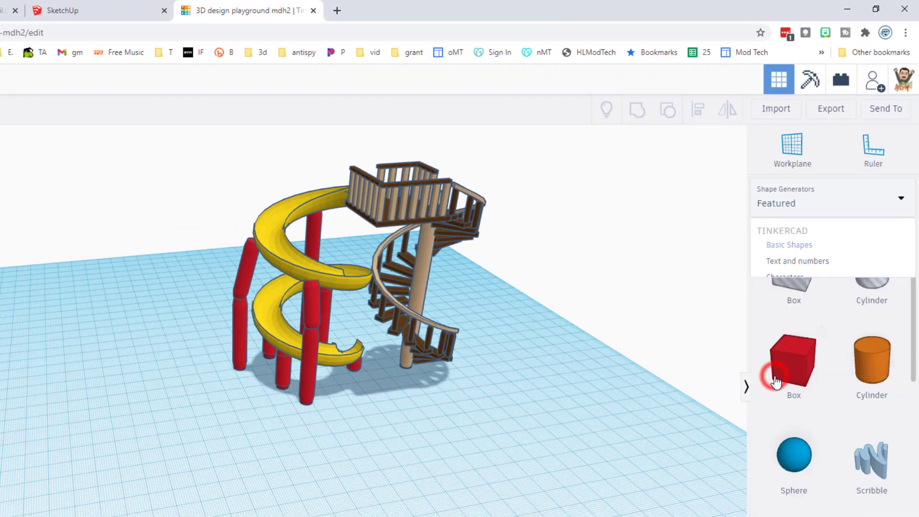
pyautogui.moveTo(790, 453); pyautogui.dragTo(48, 480)
pyautogui.press('f')
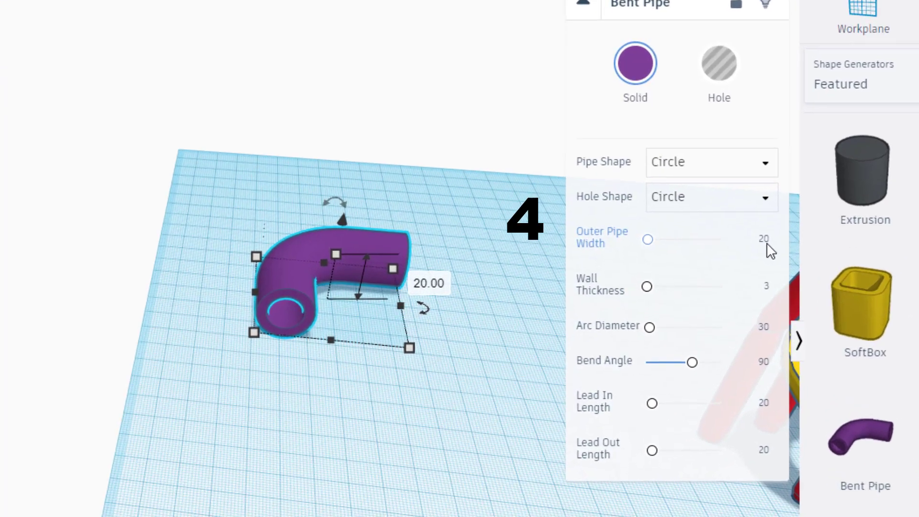
# Step: Set the bent pipe's outer pipe width to 4, wall thickness to 2 and arc diameter to 5
pyautogui.click(774, 223)
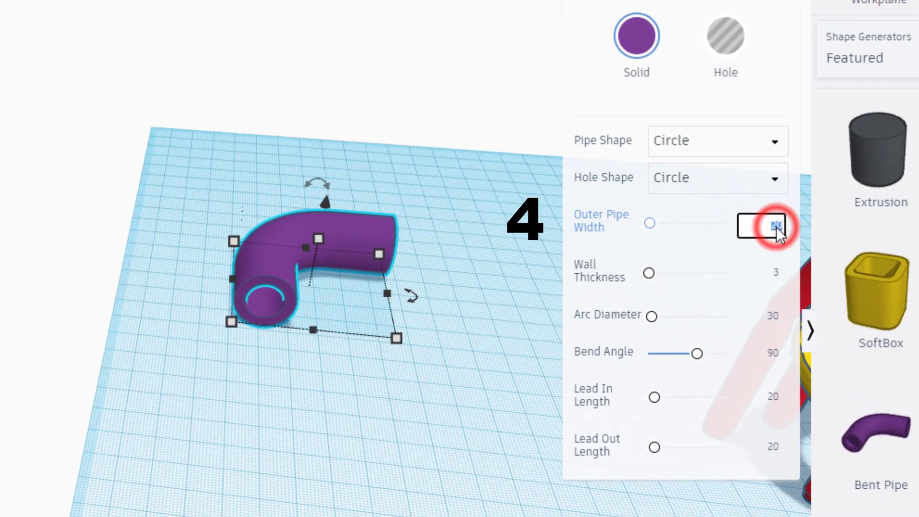
pyautogui.write('4')
pyautogui.click(767, 280)
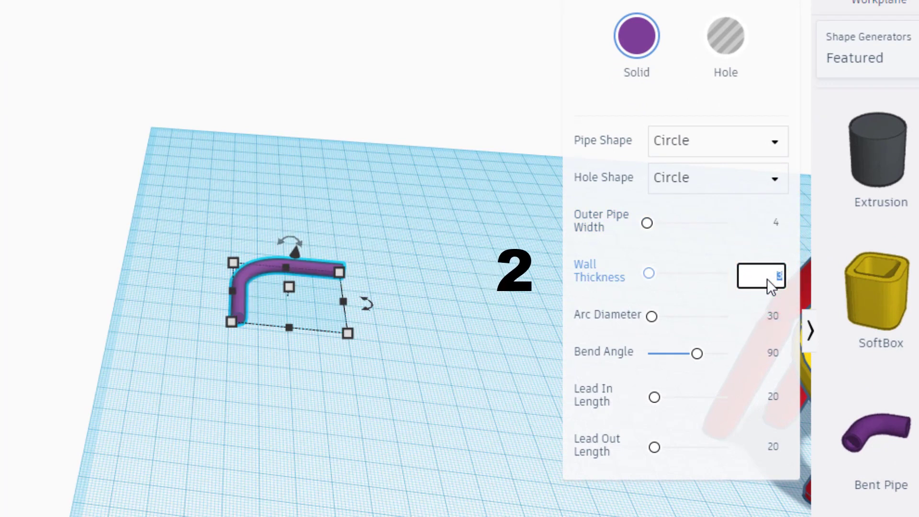
pyautogui.write('2')
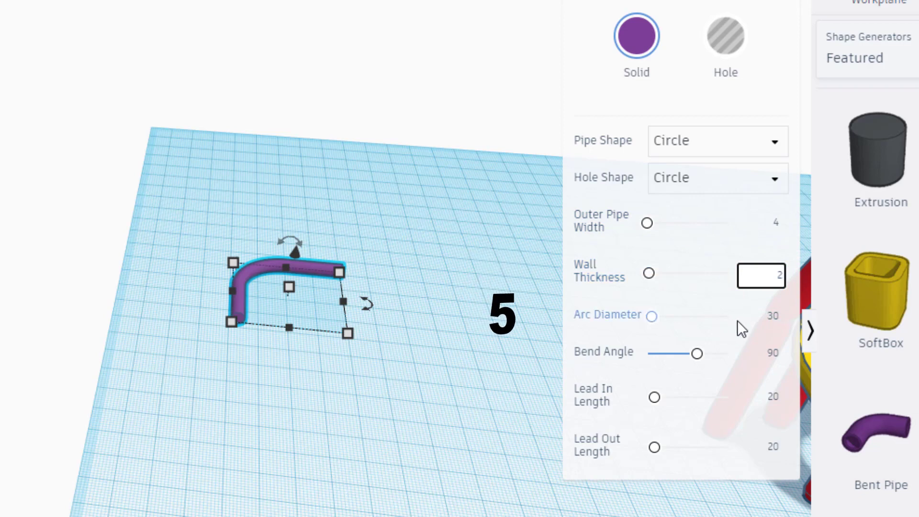
pyautogui.click(766, 318)
pyautogui.write('55')
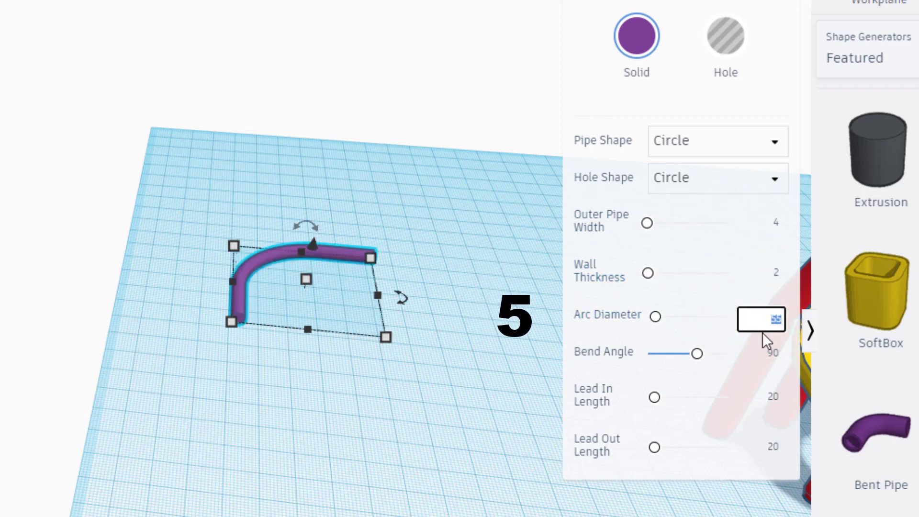
pyautogui.write('5')
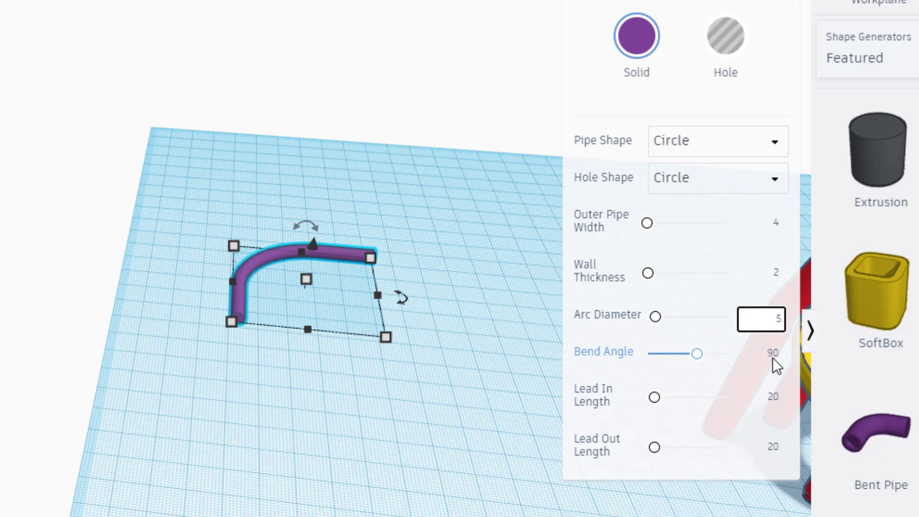
# Step: Set the bent pipe's bend angle to 135 and both its lead in and lead out lengths to 40
pyautogui.click(772, 357)
pyautogui.write('1')
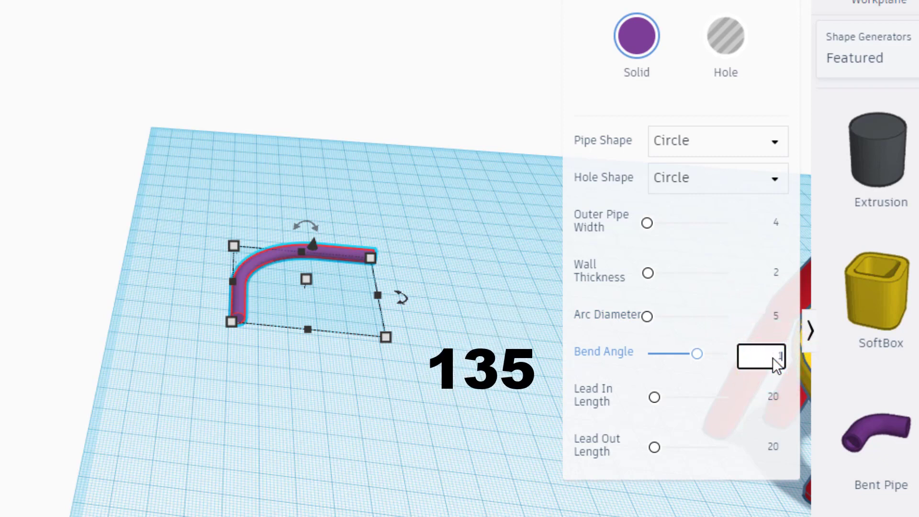
pyautogui.write('35')
pyautogui.press('Return')
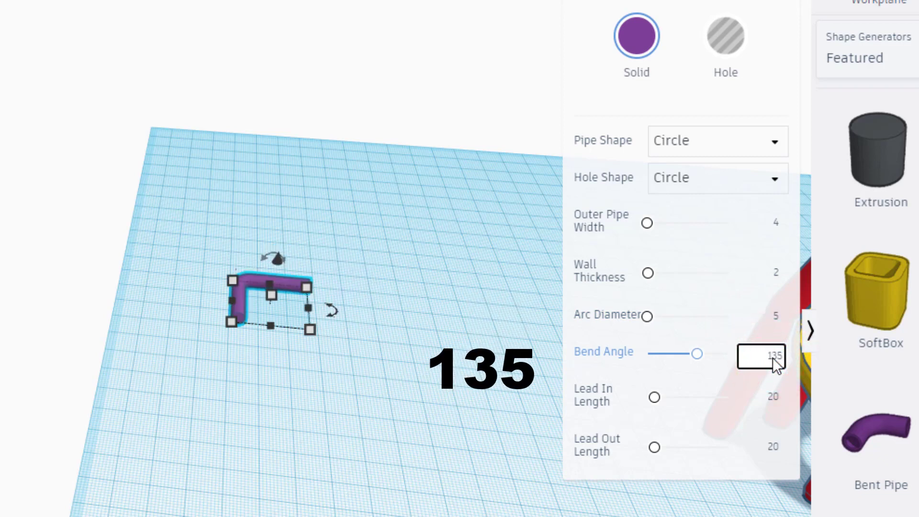
pyautogui.click(773, 399)
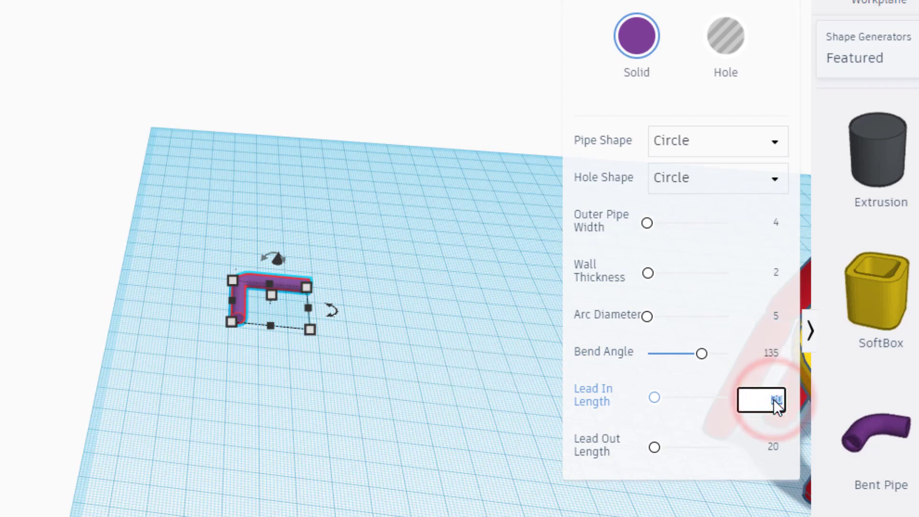
pyautogui.write('40')
pyautogui.press('Return')
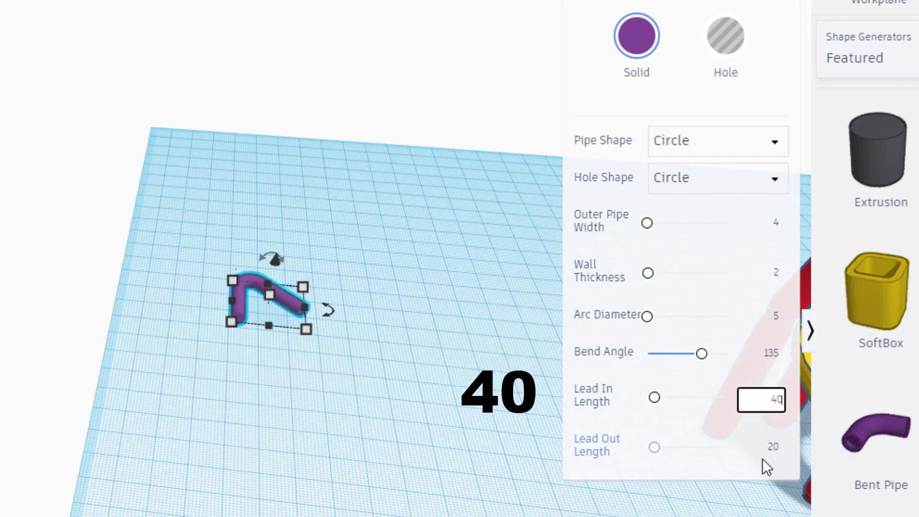
pyautogui.click(776, 446)
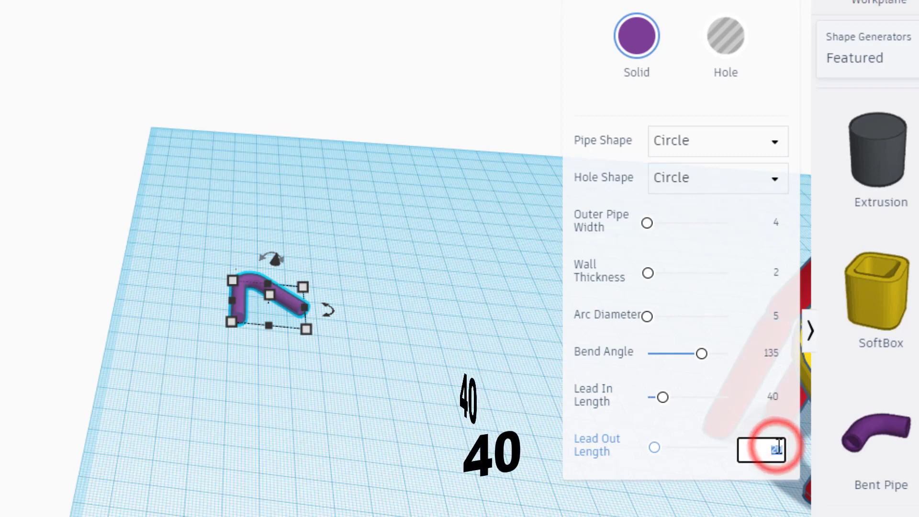
pyautogui.write('40')
pyautogui.press('Return')
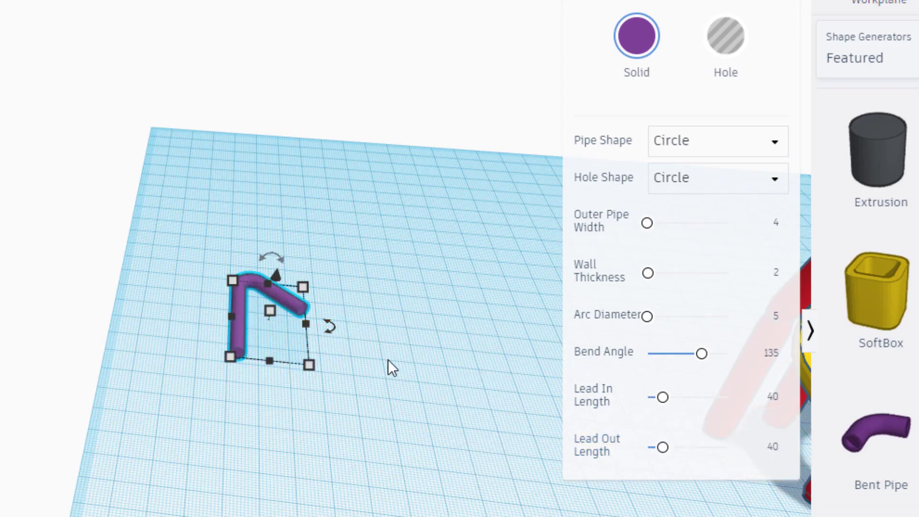
# Step: Rotate the bent pipe flat on the workplane until its two legs spread symmetrically toward the front
pyautogui.moveTo(406, 400); pyautogui.dragTo(294, 415, button='right')
pyautogui.moveTo(373, 370); pyautogui.dragTo(295, 340, button='right')
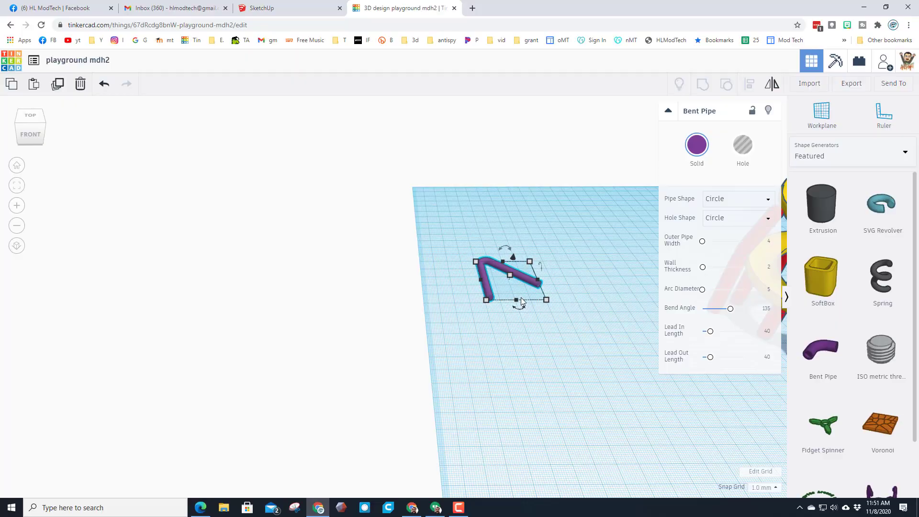
pyautogui.click(16, 186)
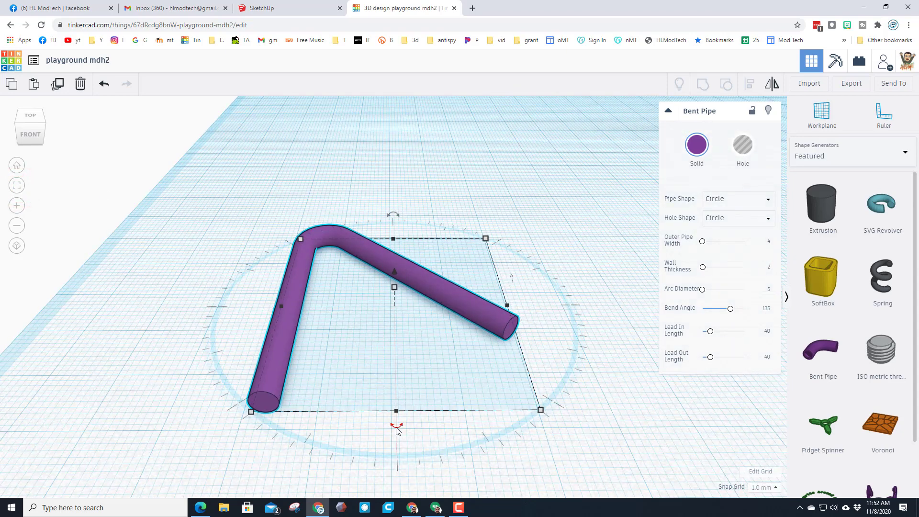
pyautogui.moveTo(396, 429); pyautogui.dragTo(340, 424)
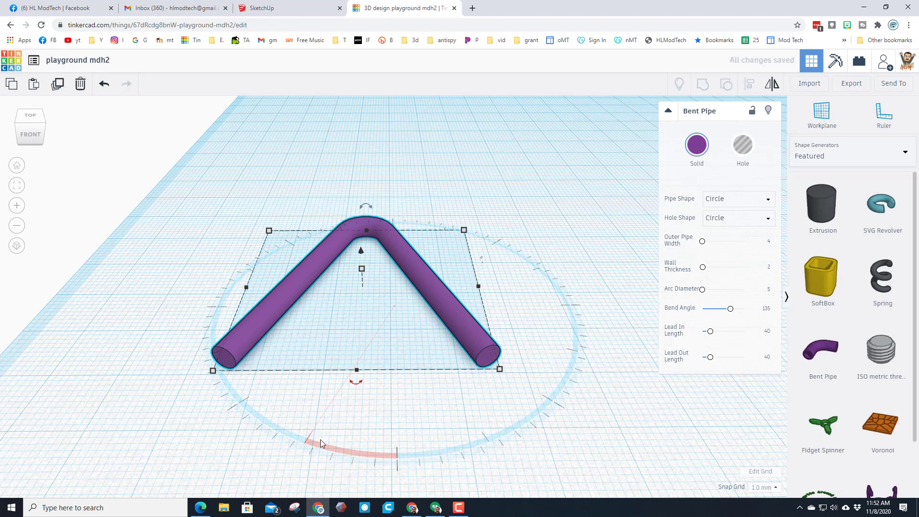
pyautogui.click(217, 401)
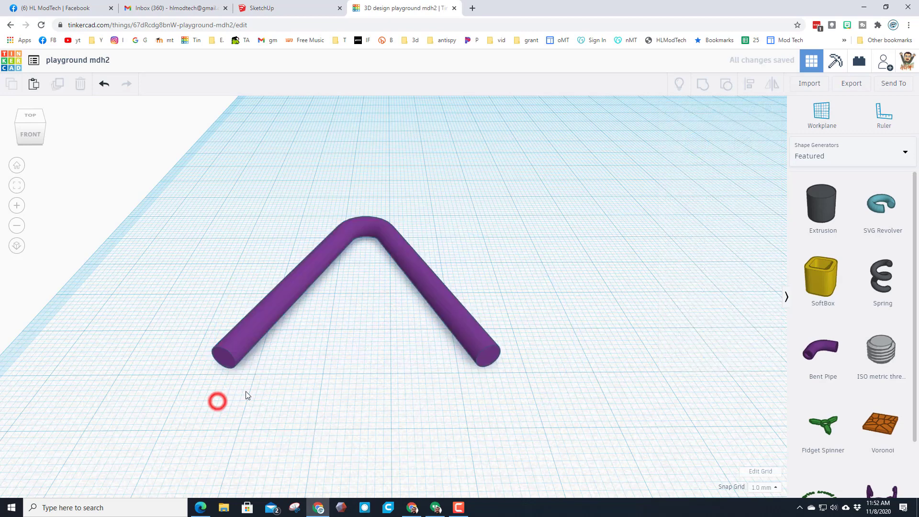
# Step: Rotate the bent pipe 90° to stand upright as an A-frame and drop it onto the workplane
pyautogui.click(227, 344)
pyautogui.click(15, 125)
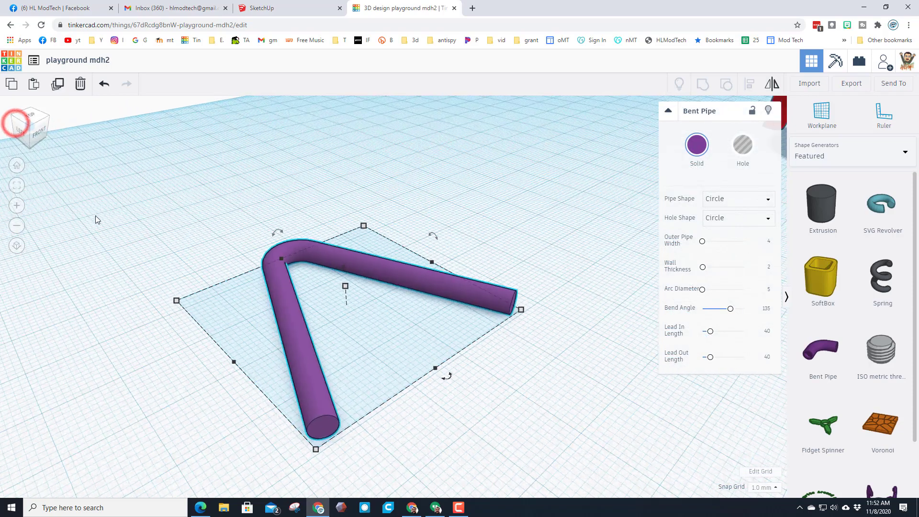
pyautogui.moveTo(429, 240); pyautogui.dragTo(440, 260)
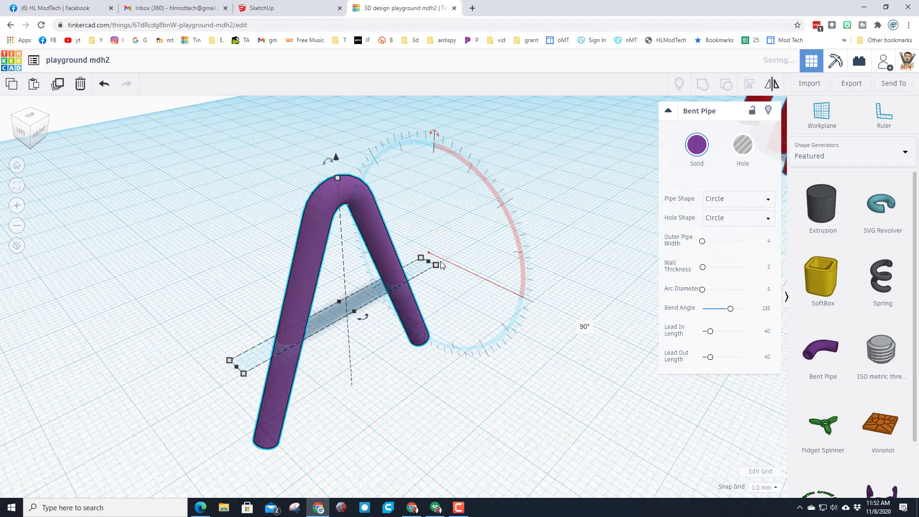
pyautogui.click(585, 328)
pyautogui.press('d')
pyautogui.scroll(-3, 486, 342)
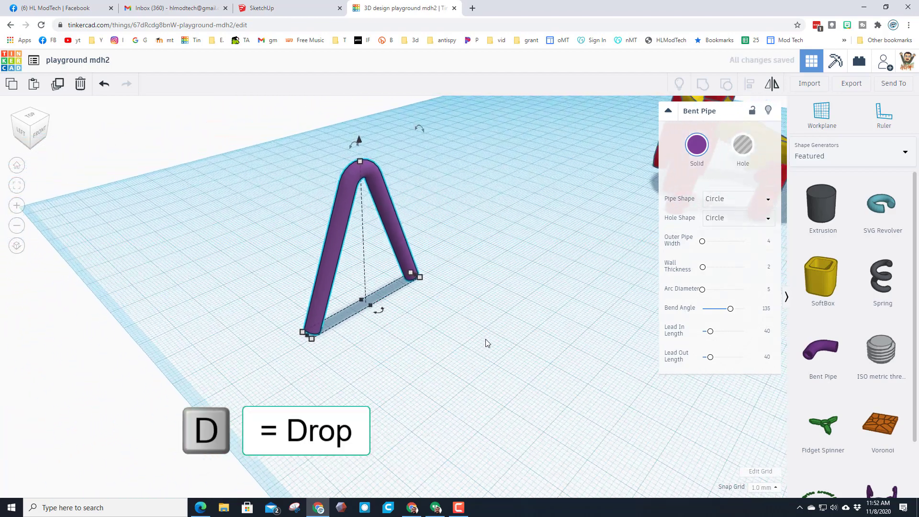
pyautogui.scroll(-4, 485, 339)
pyautogui.moveTo(374, 316); pyautogui.dragTo(390, 271, button='right')
pyautogui.click(456, 290)
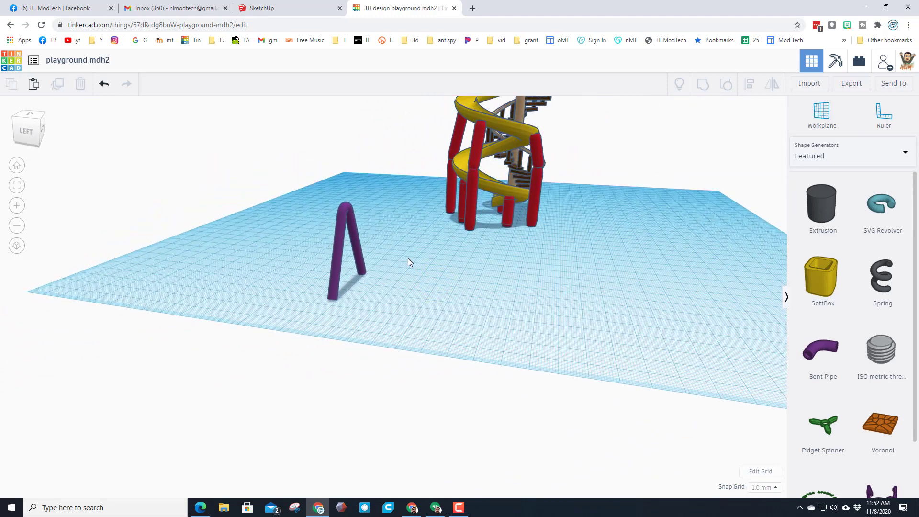
# Step: Duplicate the upright A-frame pipe and move the copy straight sideways to stand parallel to the original with a gap between
pyautogui.click(360, 246)
pyautogui.hotkey('ctrl', 'd')
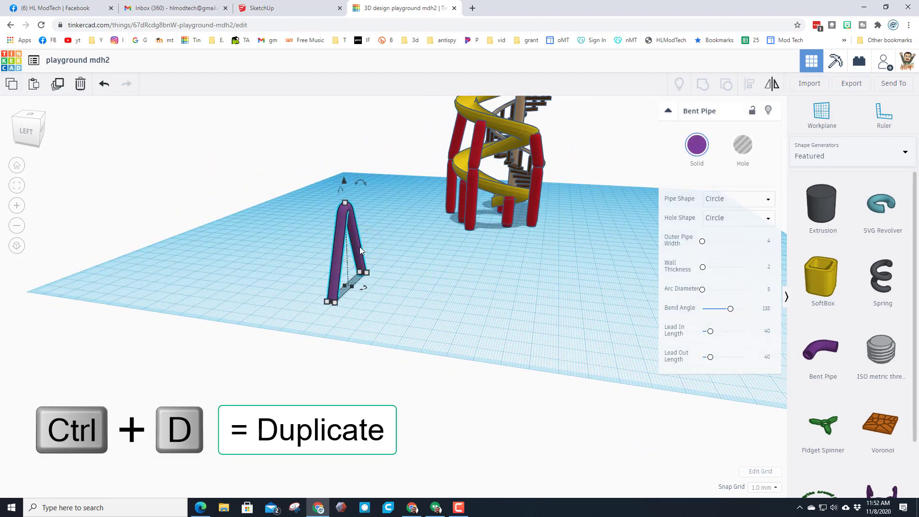
pyautogui.hotkey('ctrl', 'd')
pyautogui.press('Right')
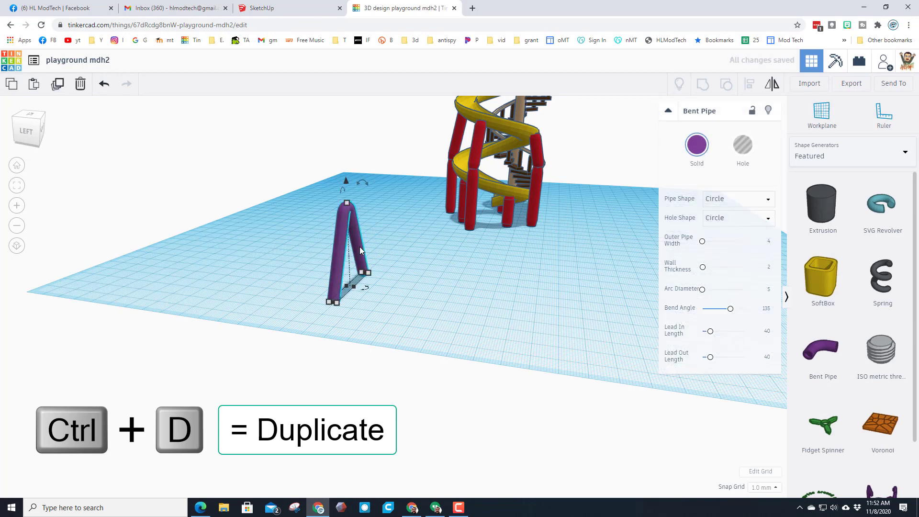
pyautogui.press('Right')
pyautogui.press('Right')
pyautogui.press('Right')
pyautogui.press('Right')
pyautogui.press('Right')
pyautogui.press('Right')
pyautogui.press('Right')
pyautogui.press('Right')
pyautogui.press('Right')
pyautogui.press('Right')
pyautogui.press('Right')
pyautogui.press('Right')
pyautogui.press('Right')
pyautogui.press('Right')
pyautogui.press('Right')
pyautogui.press('Right')
pyautogui.press('Right')
pyautogui.press('Right')
pyautogui.press('Right')
pyautogui.press('Right')
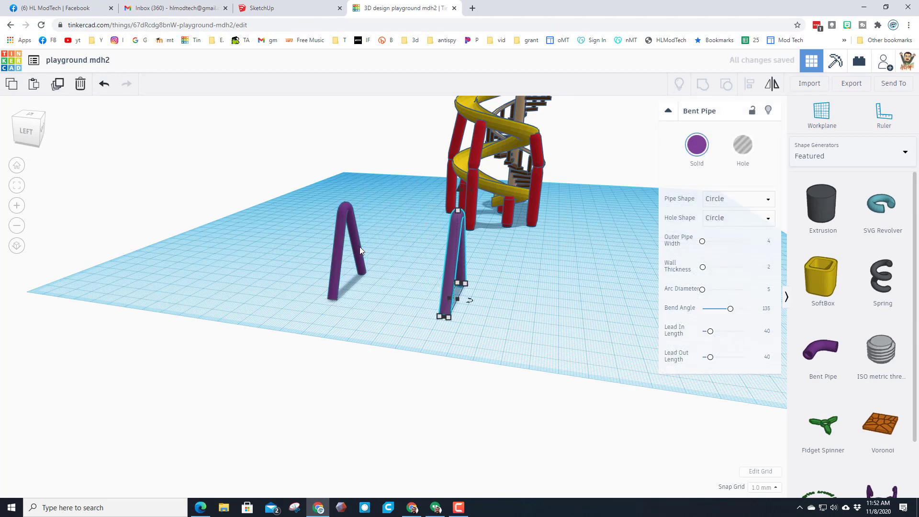
pyautogui.click(389, 263)
# Step: Place a basic cylinder on the workplane beside the A-frames and set its sides to 64
pyautogui.moveTo(390, 263); pyautogui.dragTo(363, 223, button='right')
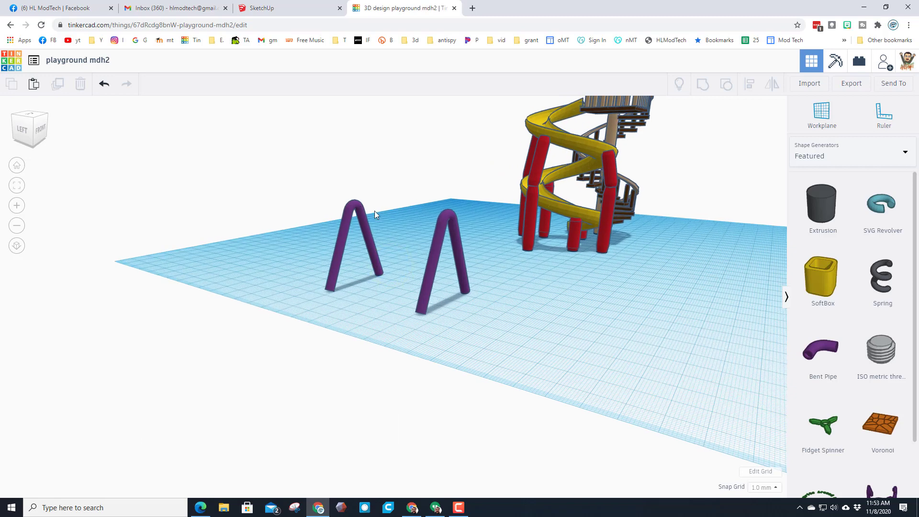
pyautogui.click(823, 155)
pyautogui.click(832, 191)
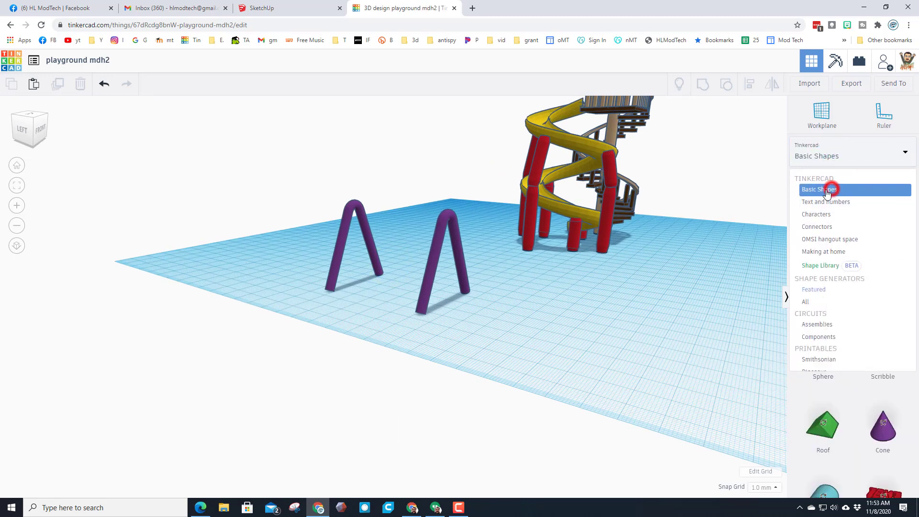
pyautogui.moveTo(882, 279); pyautogui.dragTo(544, 327)
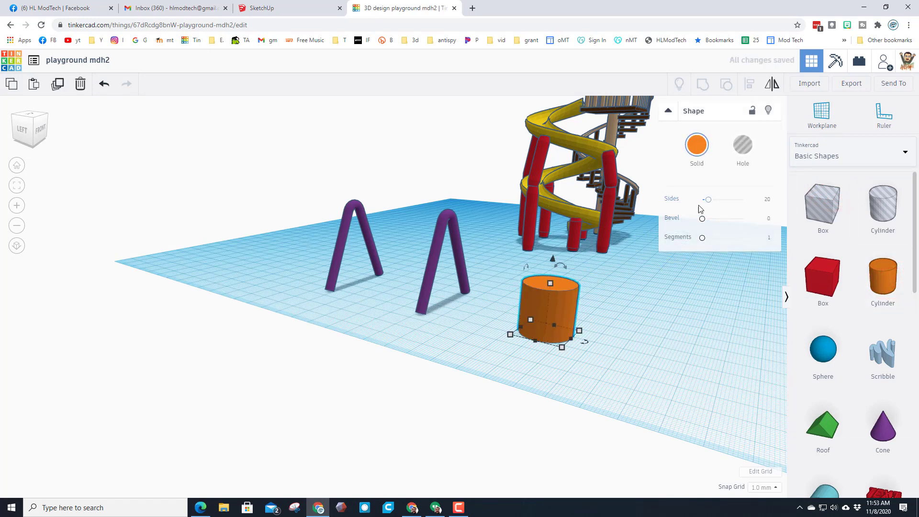
pyautogui.moveTo(708, 201); pyautogui.dragTo(743, 199)
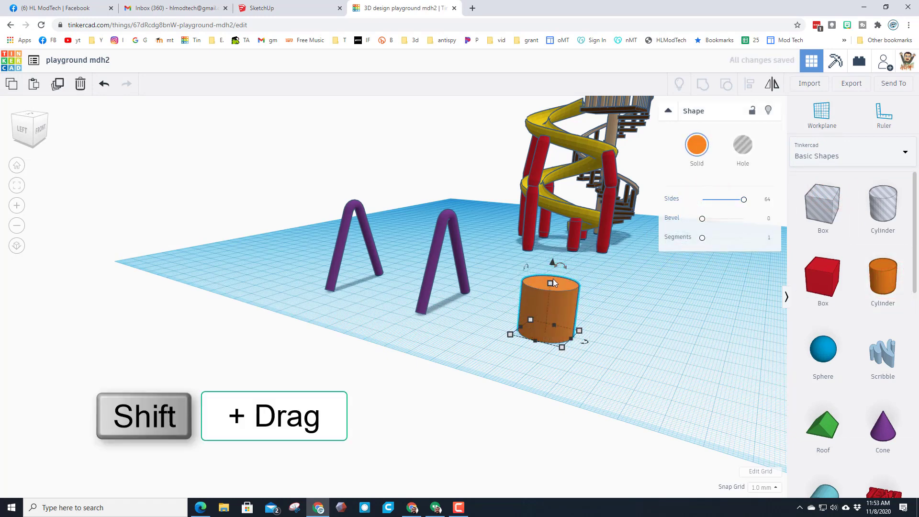
# Step: Scale the cylinder down proportionally to a height of 4 mm
pyautogui.keyDown('shift'); pyautogui.moveTo(552, 282); pyautogui.dragTo(549, 299); pyautogui.keyUp('shift')
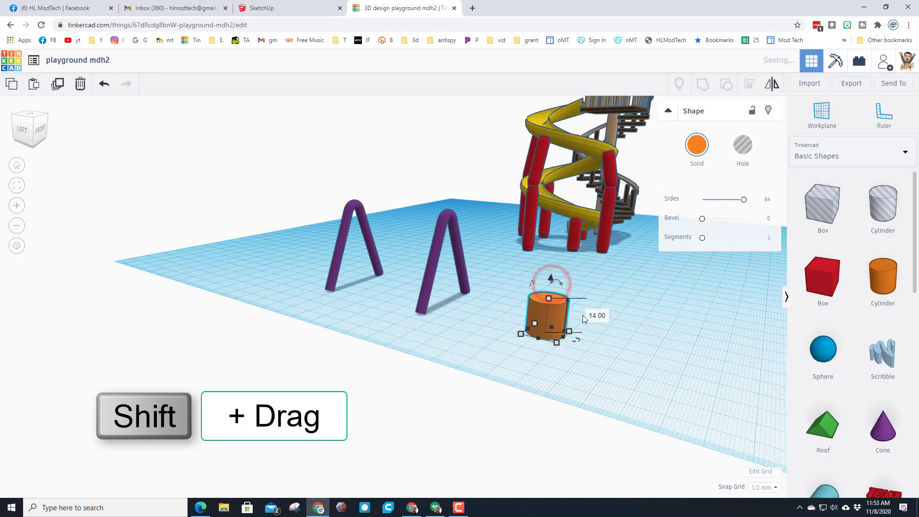
pyautogui.click(593, 315)
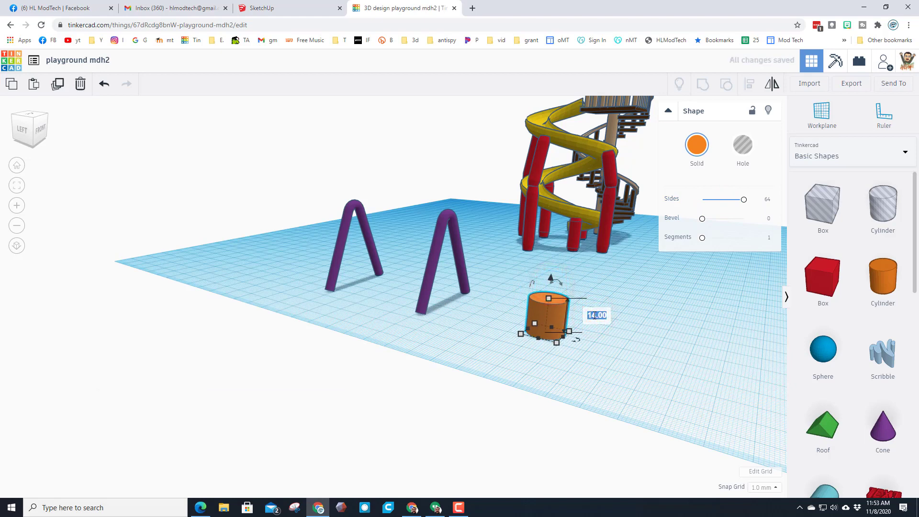
pyautogui.write('4')
pyautogui.press('Return')
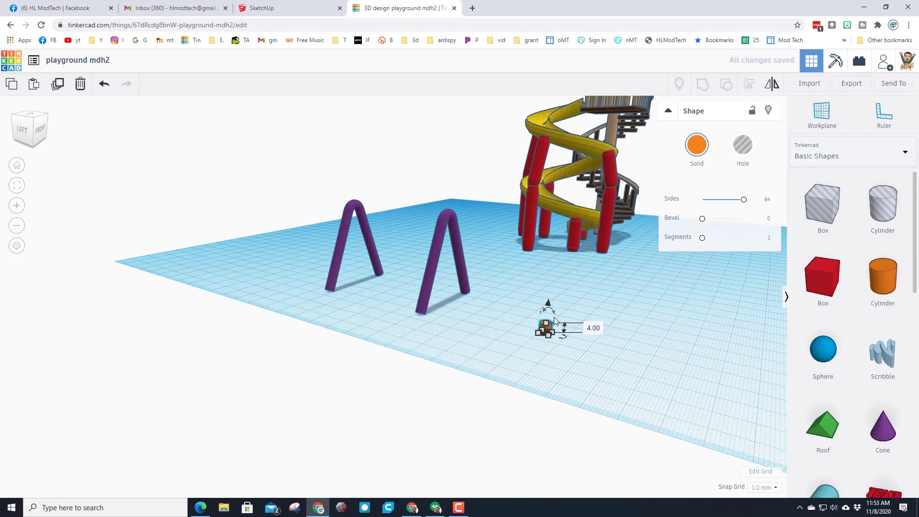
# Step: Stretch the thin cylinder upward and set its height to 70 mm
pyautogui.moveTo(547, 327); pyautogui.dragTo(590, 288)
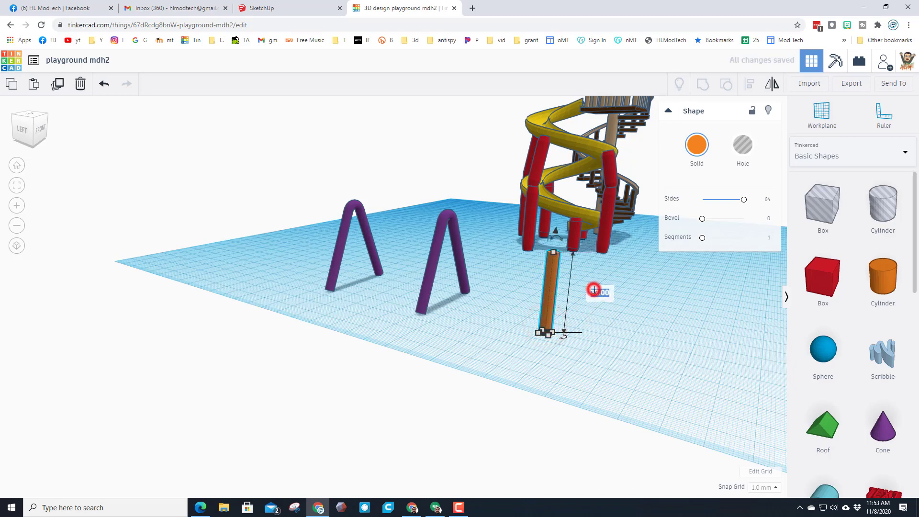
pyautogui.write('70')
pyautogui.press('Return')
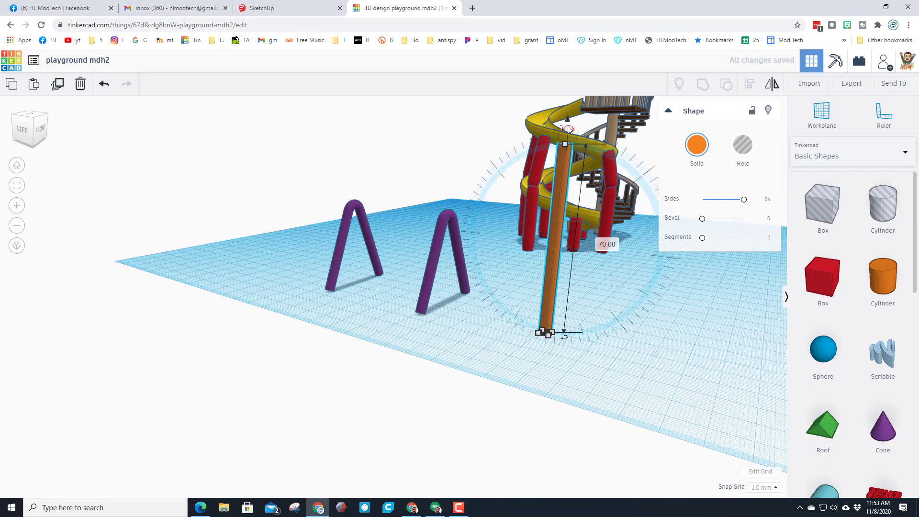
# Step: Rotate the tall cylinder 90° so it lies horizontally, parallel to the line between the two A-frames
pyautogui.click(17, 127)
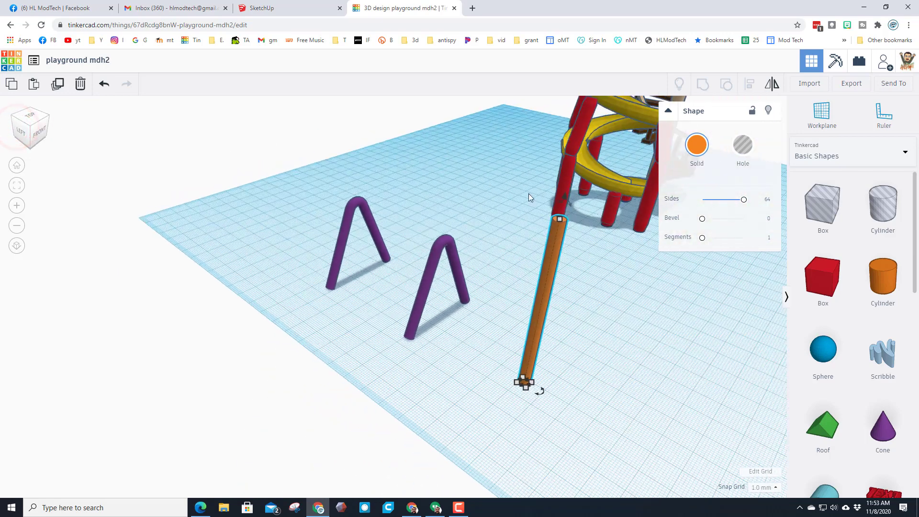
pyautogui.click(569, 205)
pyautogui.moveTo(555, 237); pyautogui.dragTo(578, 158)
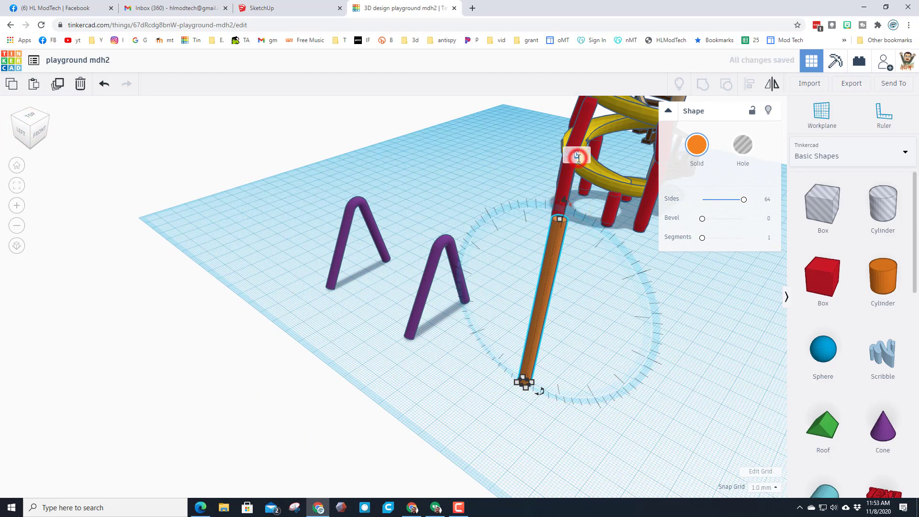
pyautogui.press('Return')
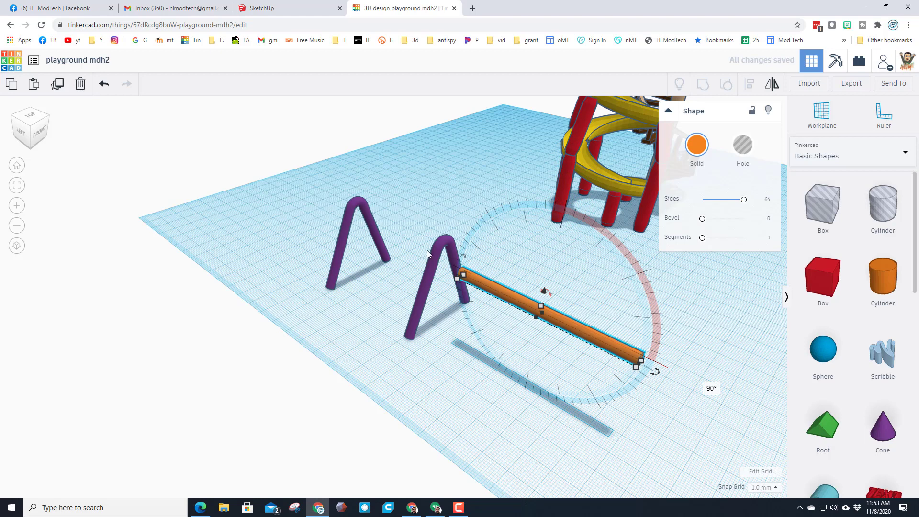
# Step: Align the cylinder's end flush with the outer side of the far A-frame, keeping that A-frame as the fixed reference
pyautogui.click(408, 256)
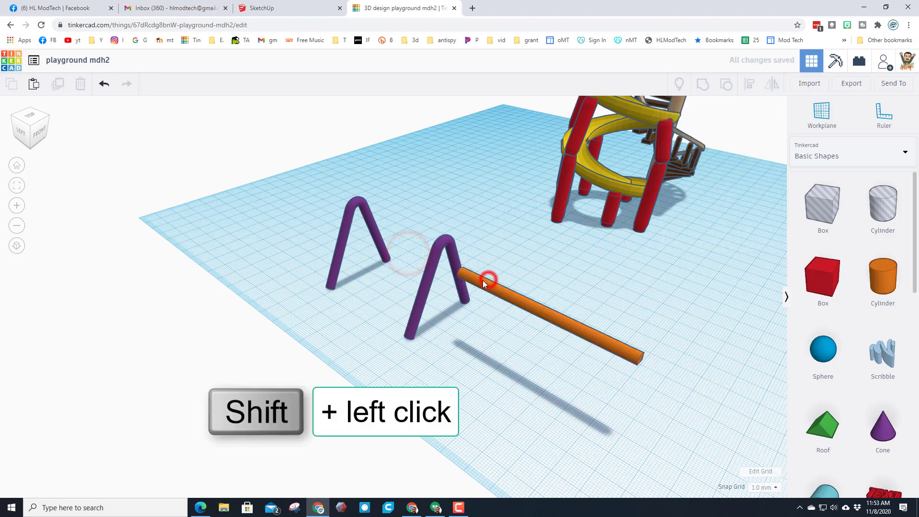
pyautogui.click(483, 280)
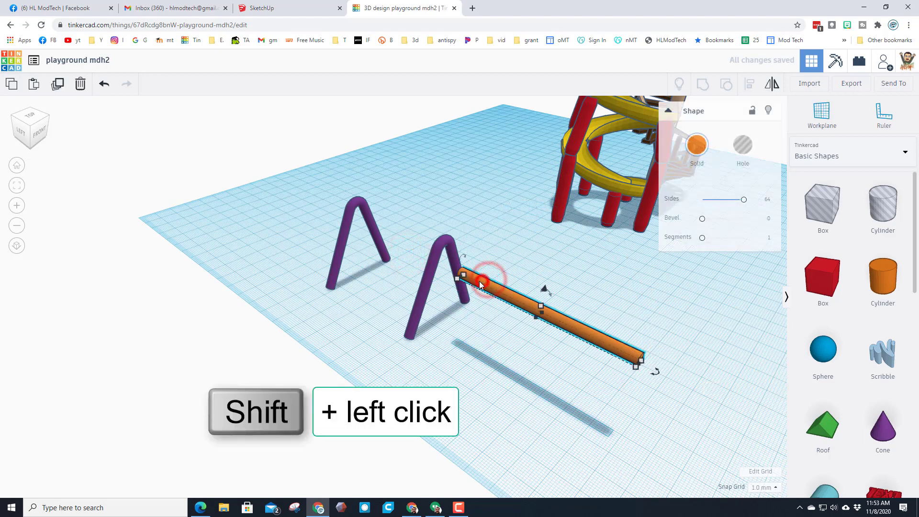
pyautogui.keyDown('shift'); pyautogui.click(354, 205); pyautogui.keyUp('shift')
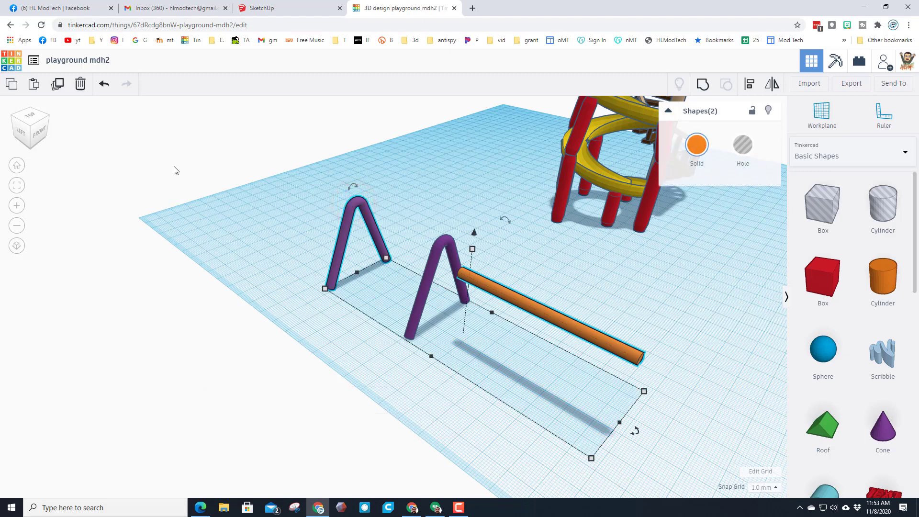
pyautogui.click(753, 85)
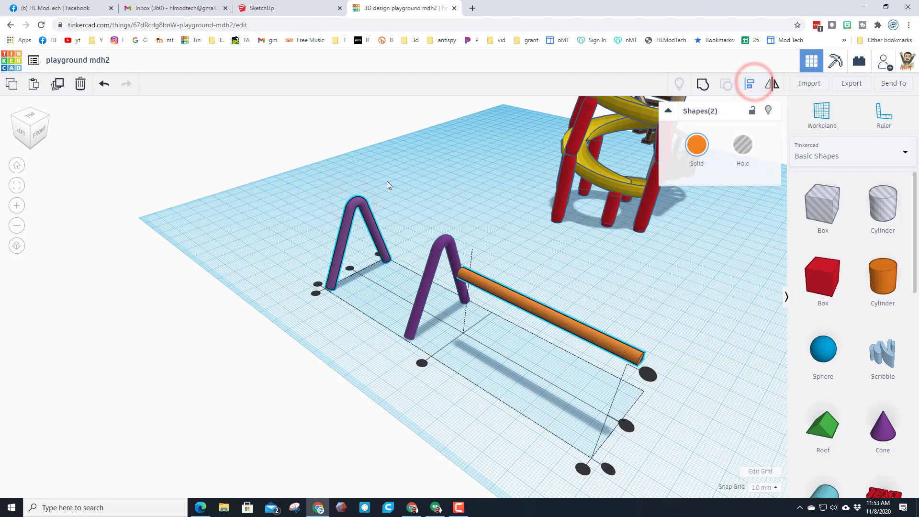
pyautogui.click(350, 216)
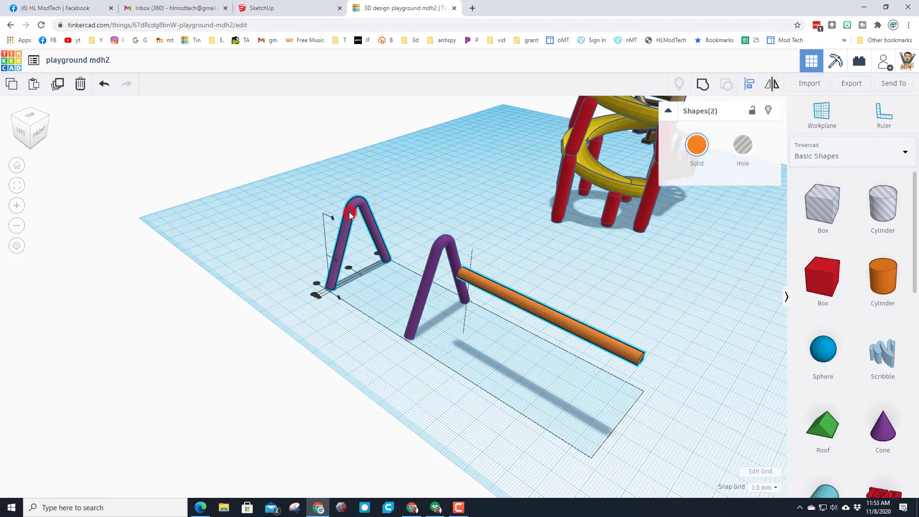
pyautogui.click(315, 295)
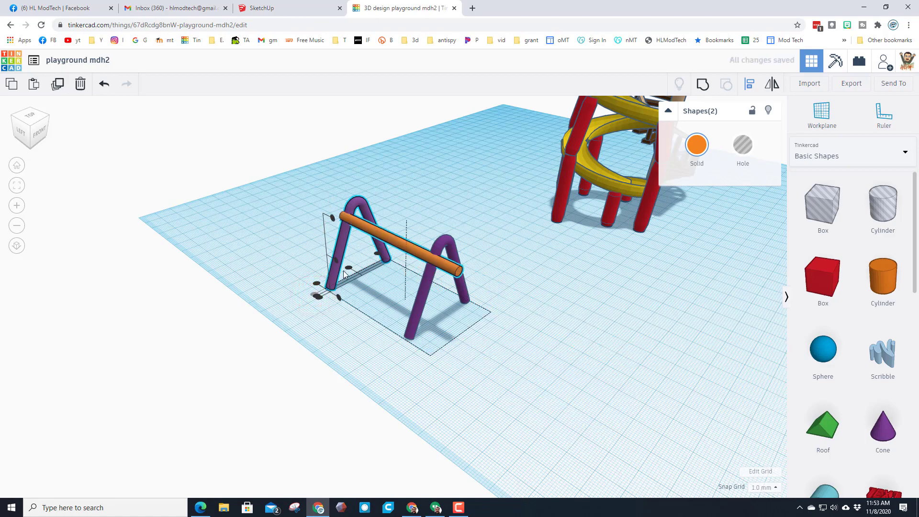
# Step: Center the cylinder across the reference A-frame's width and align it with the frame's top
pyautogui.click(15, 119)
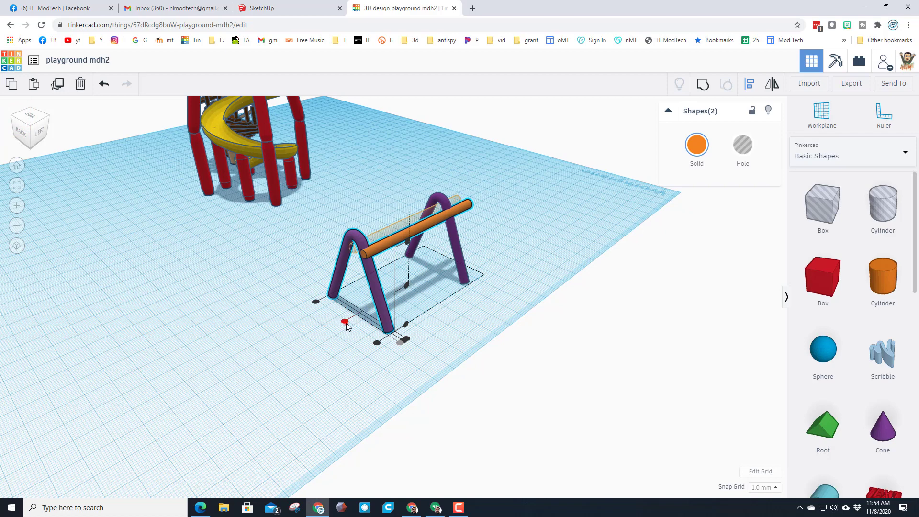
pyautogui.click(345, 320)
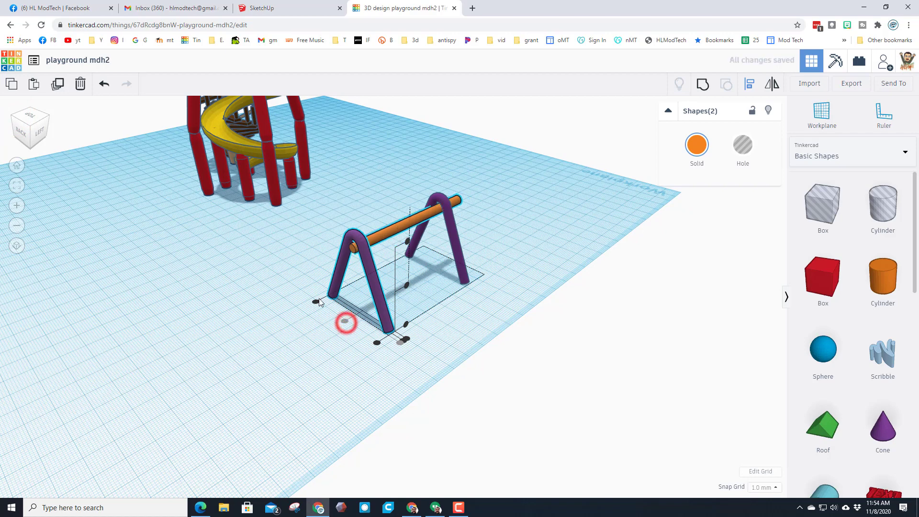
pyautogui.click(407, 242)
pyautogui.click(461, 289)
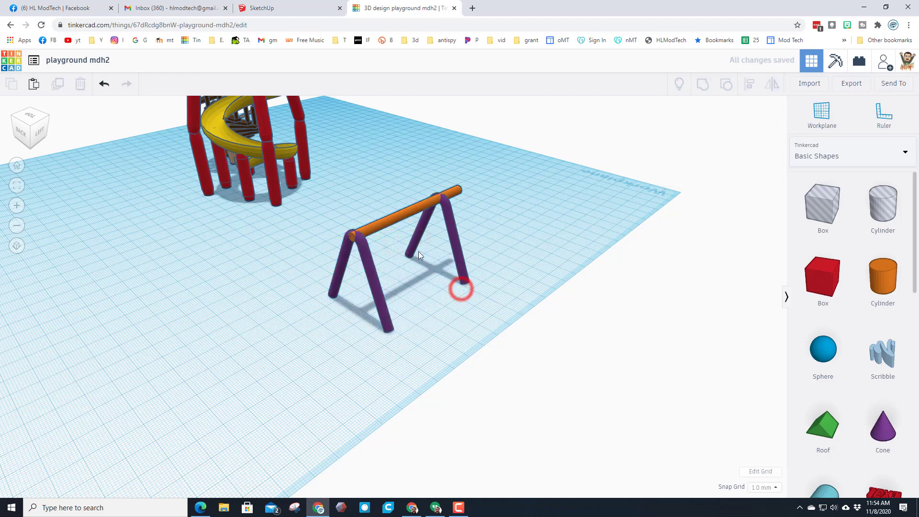
# Step: Recolor the orange crossbar cylinder with the preset purple that matches the A-frames
pyautogui.moveTo(460, 287); pyautogui.dragTo(318, 211, button='right')
pyautogui.click(318, 213)
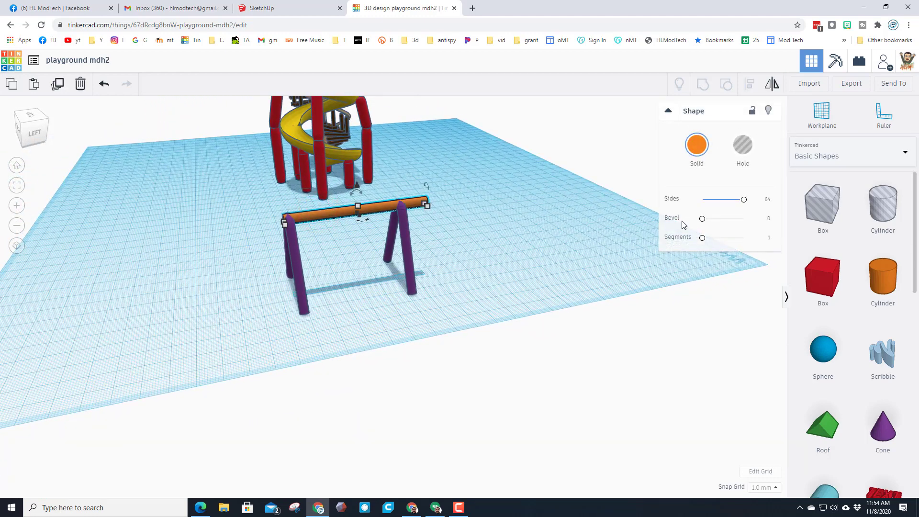
pyautogui.click(697, 144)
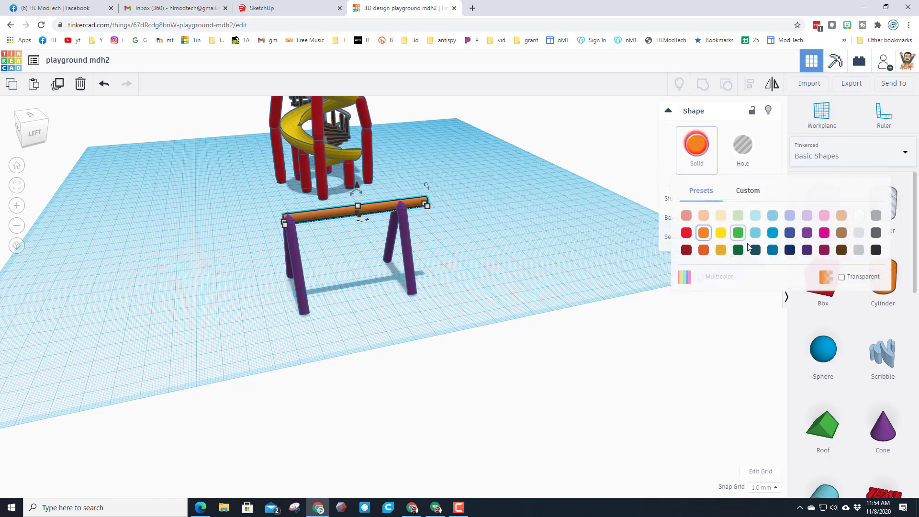
pyautogui.click(807, 250)
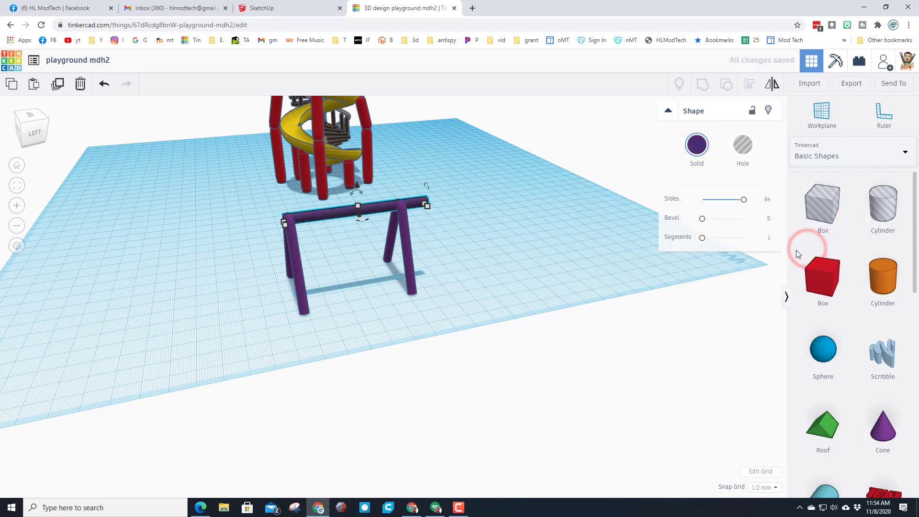
pyautogui.click(698, 151)
pyautogui.click(811, 236)
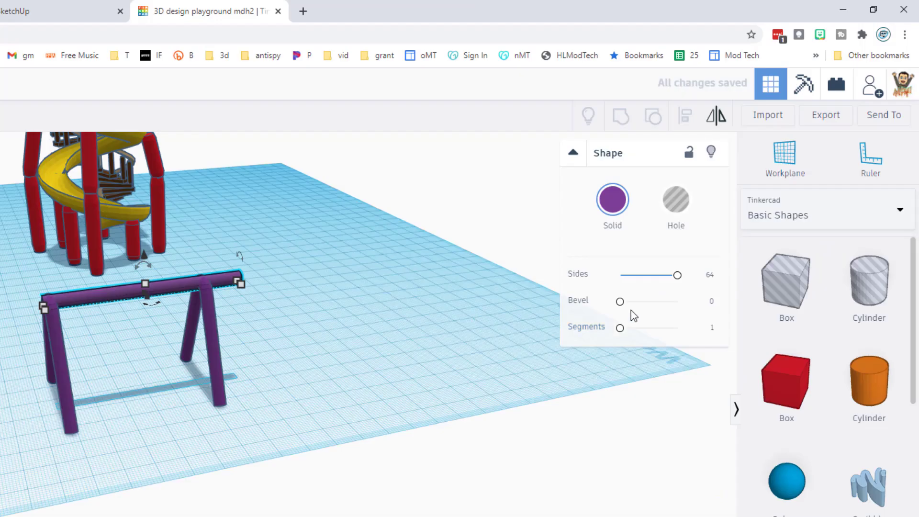
# Step: Set the crossbar cylinder's bevel to 2 and deselect it
pyautogui.click(710, 302)
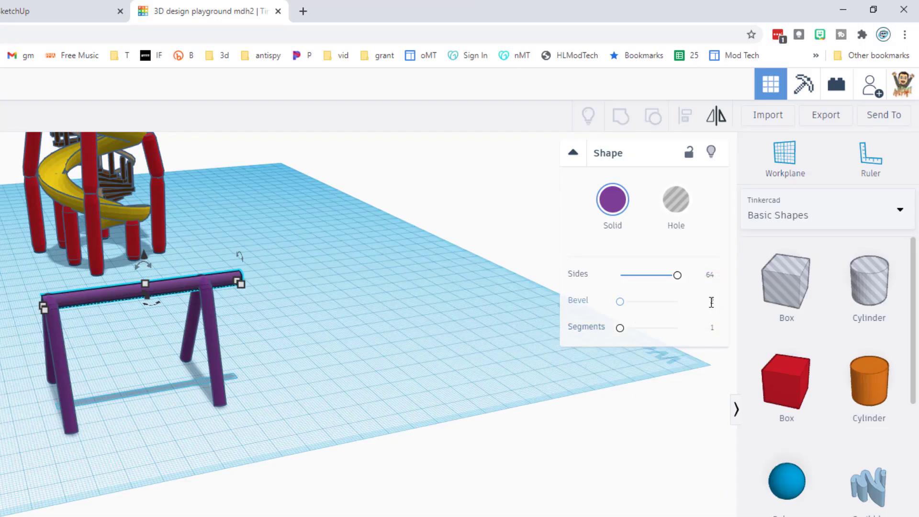
pyautogui.write('2')
pyautogui.press('Return')
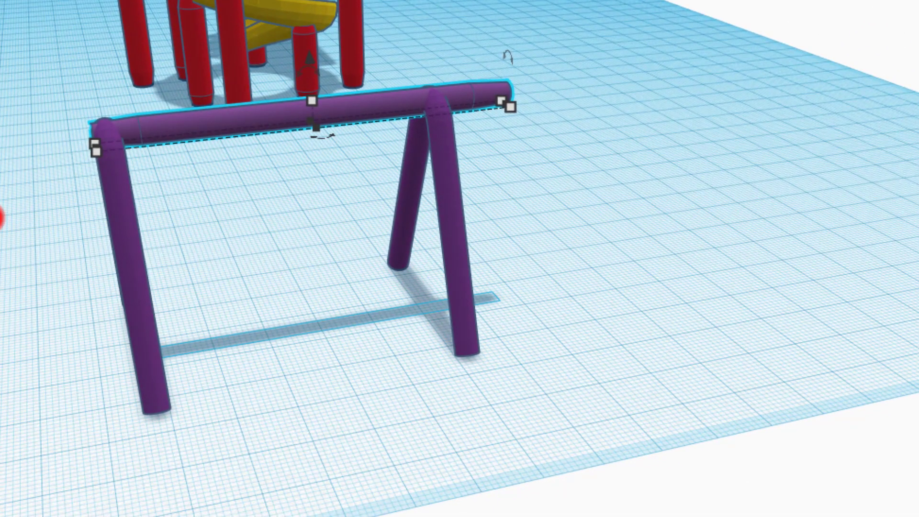
pyautogui.click(7, 219)
# Step: Align the inset A-frame flush with the crossbar's overhanging end, keeping the crossbar as the fixed reference
pyautogui.moveTo(179, 244); pyautogui.dragTo(285, 208, button='right')
pyautogui.moveTo(474, 278); pyautogui.dragTo(413, 282, button='right')
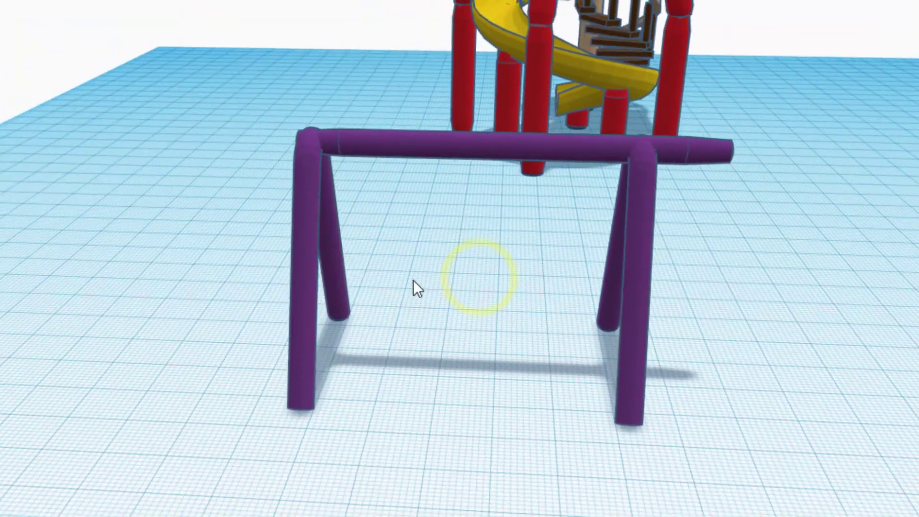
pyautogui.moveTo(504, 305); pyautogui.dragTo(648, 315, button='right')
pyautogui.click(646, 314)
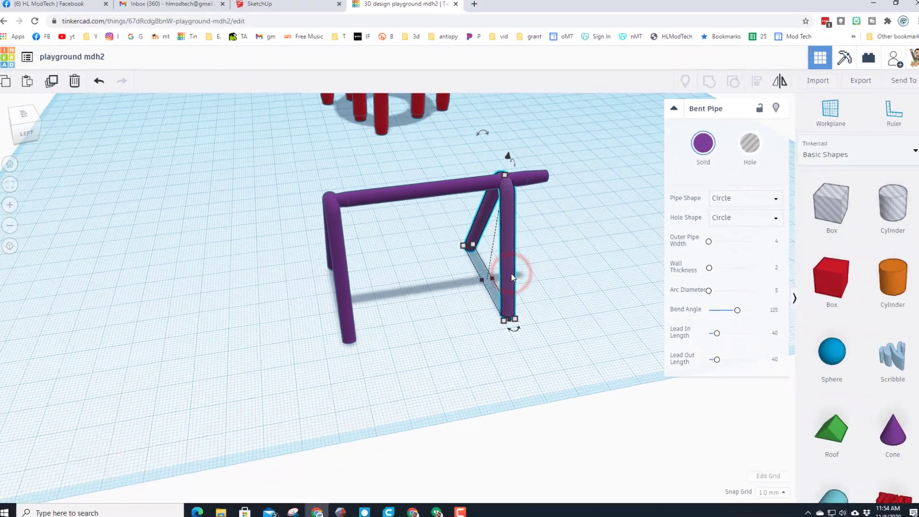
pyautogui.keyDown('shift'); pyautogui.click(563, 156); pyautogui.keyUp('shift')
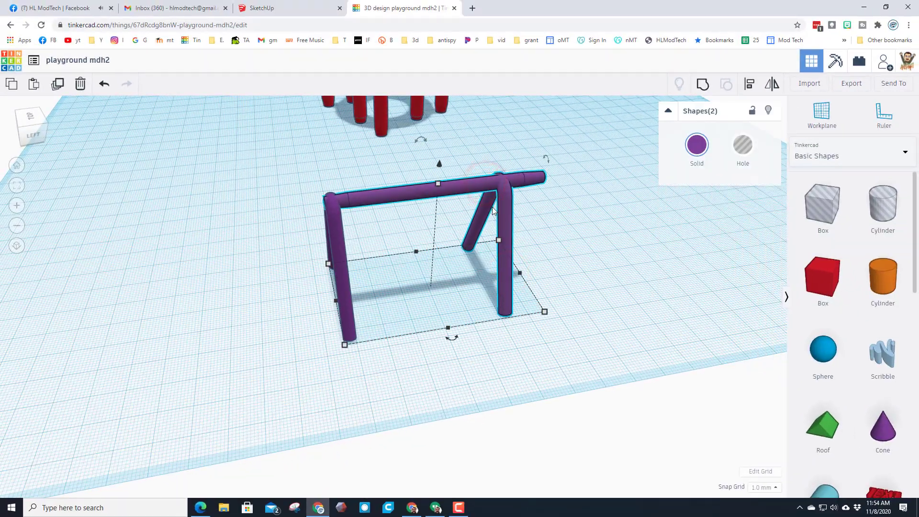
pyautogui.click(751, 87)
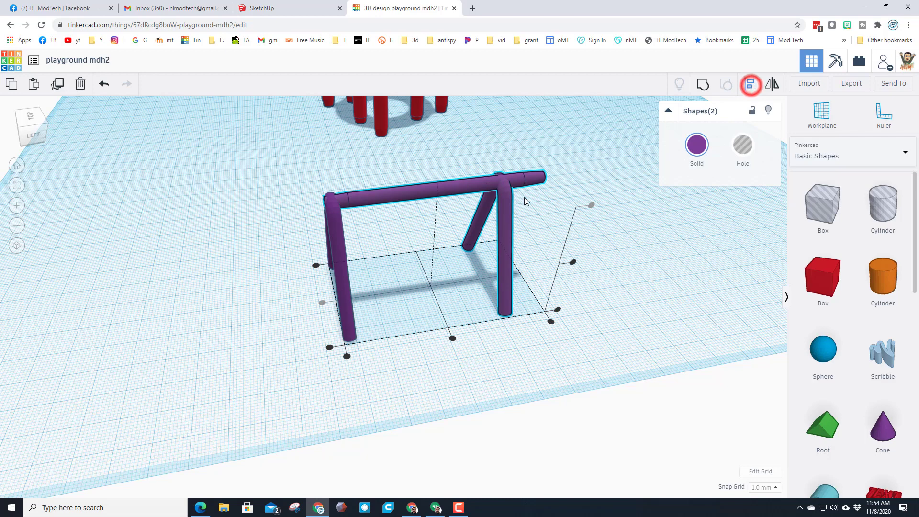
pyautogui.click(467, 186)
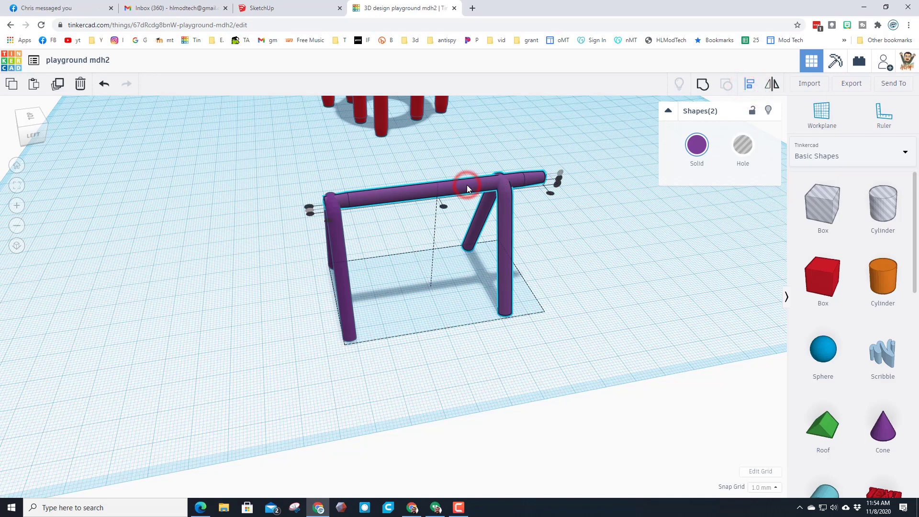
pyautogui.click(549, 194)
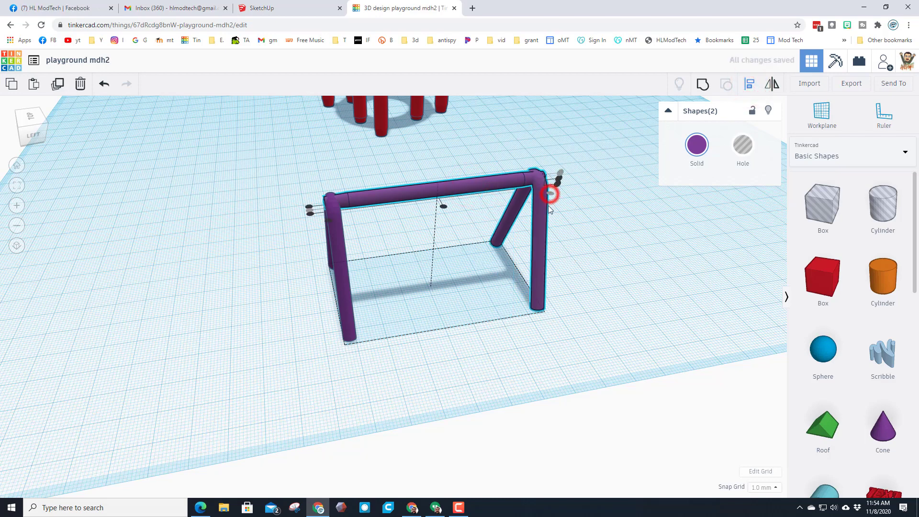
pyautogui.click(613, 249)
# Step: Group both A-frames and the crossbar into one swing-set frame
pyautogui.moveTo(657, 281); pyautogui.dragTo(363, 166, button='right')
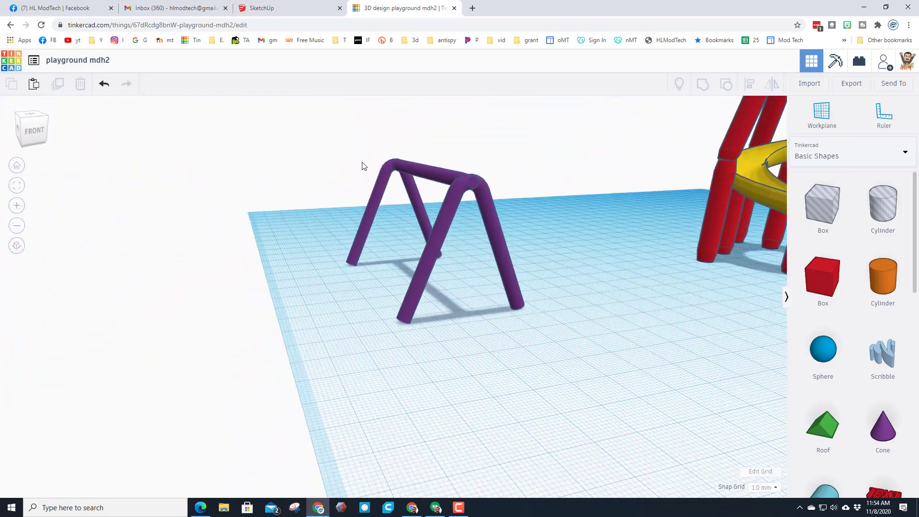
pyautogui.moveTo(404, 232); pyautogui.dragTo(502, 274)
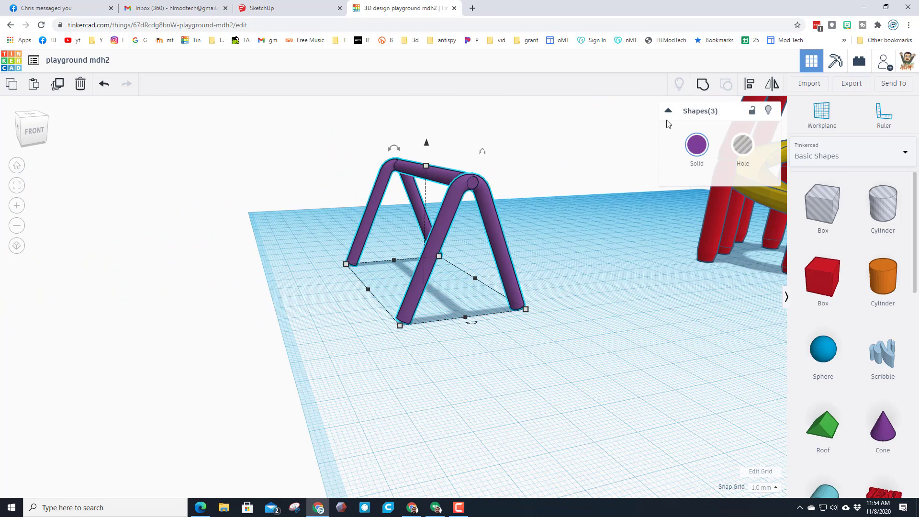
pyautogui.click(703, 84)
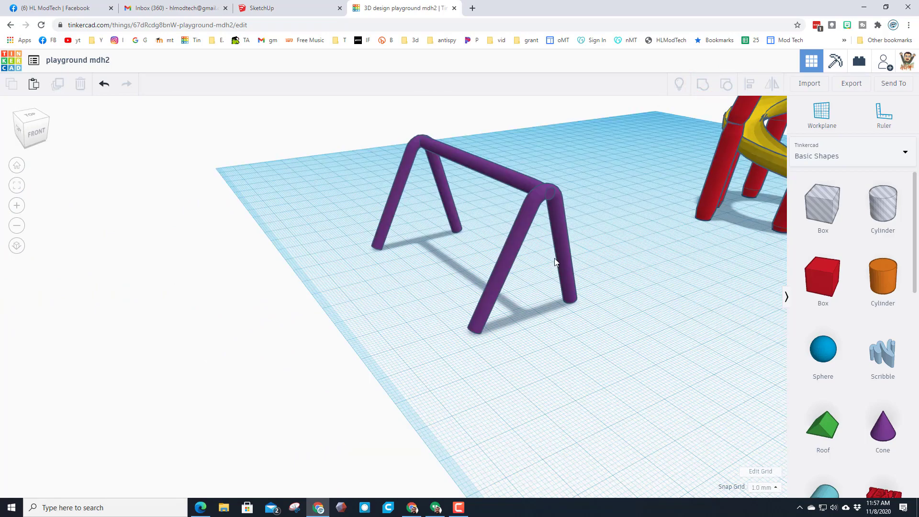
# Step: Place a Round Roof shape on the workplane beside the swing-set frame
pyautogui.moveTo(571, 264); pyautogui.dragTo(620, 311, button='right')
pyautogui.scroll(-3, 835, 295)
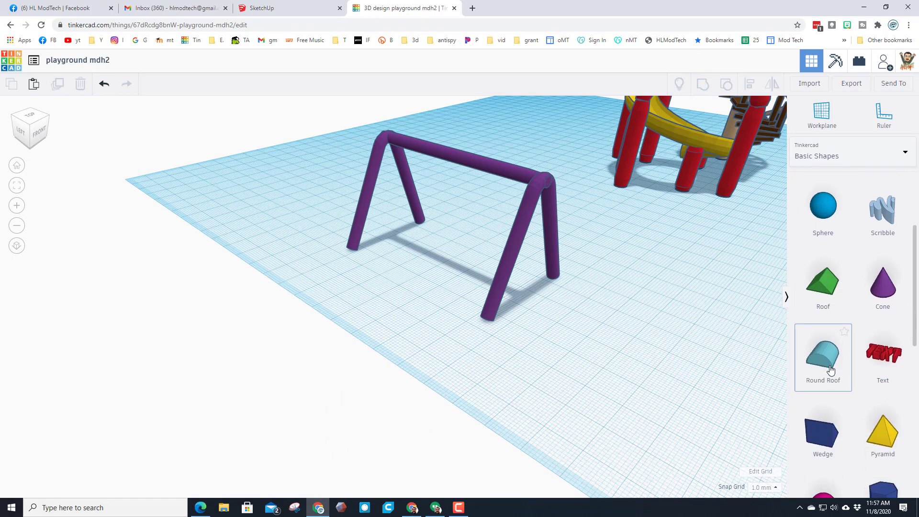
pyautogui.moveTo(823, 354); pyautogui.dragTo(562, 328)
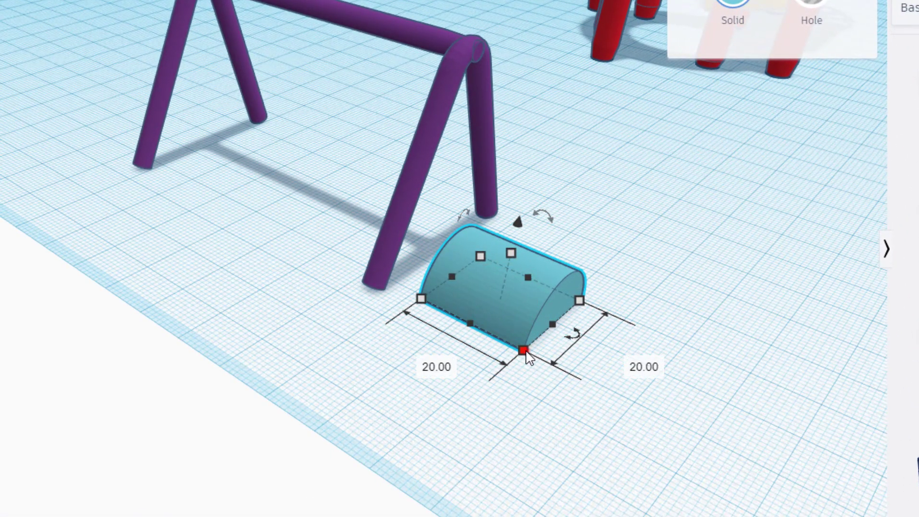
# Step: Set the round roof's base to 12 mm across its curved profile and 7 mm along its length
pyautogui.click(522, 349)
pyautogui.click(630, 363)
pyautogui.write('12')
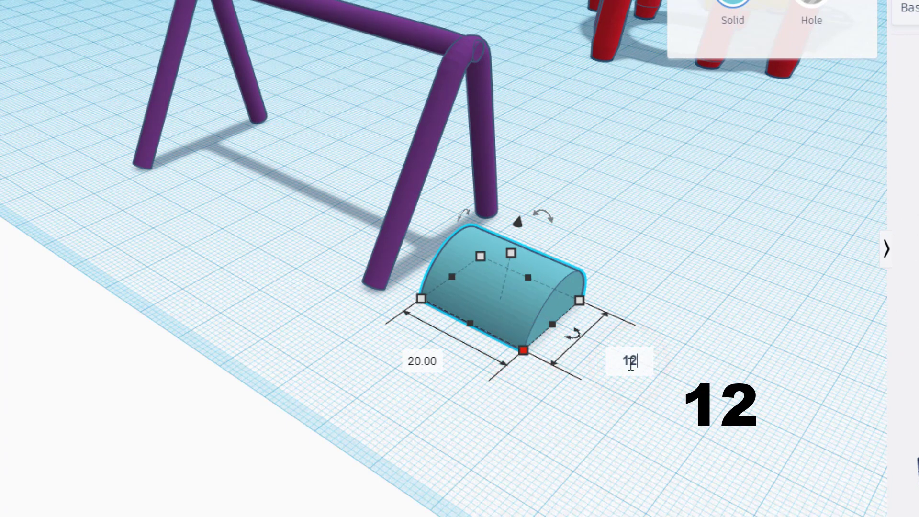
pyautogui.click(425, 369)
pyautogui.write('7')
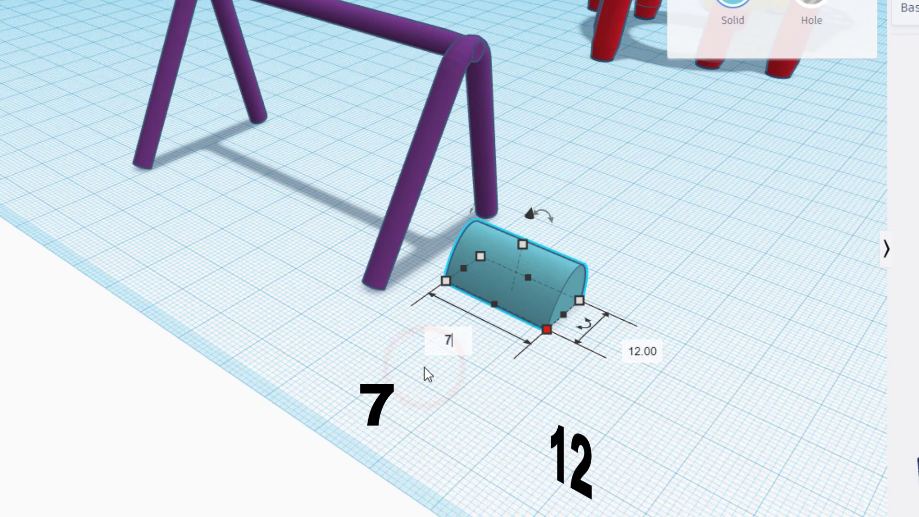
pyautogui.press('Return')
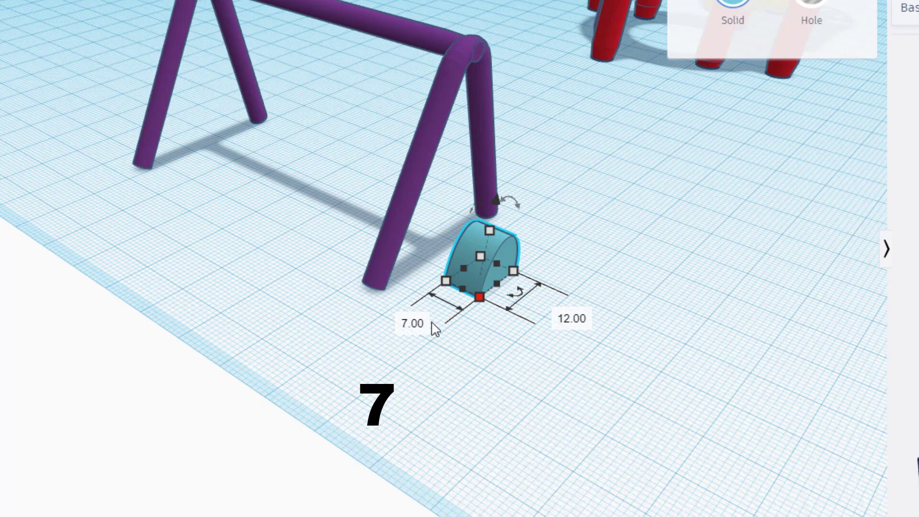
# Step: Set the round roof's height to 7 mm
pyautogui.click(488, 225)
pyautogui.click(556, 253)
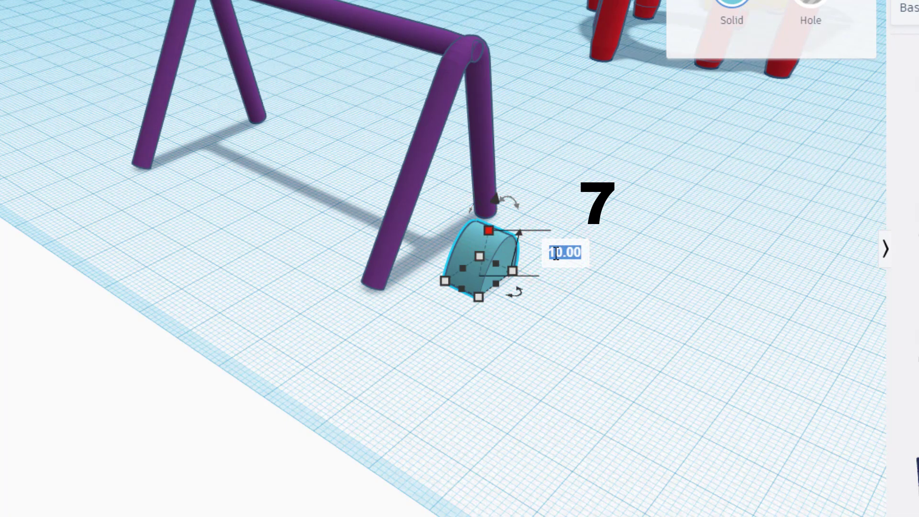
pyautogui.press('Return')
pyautogui.scroll(-2, 526, 381)
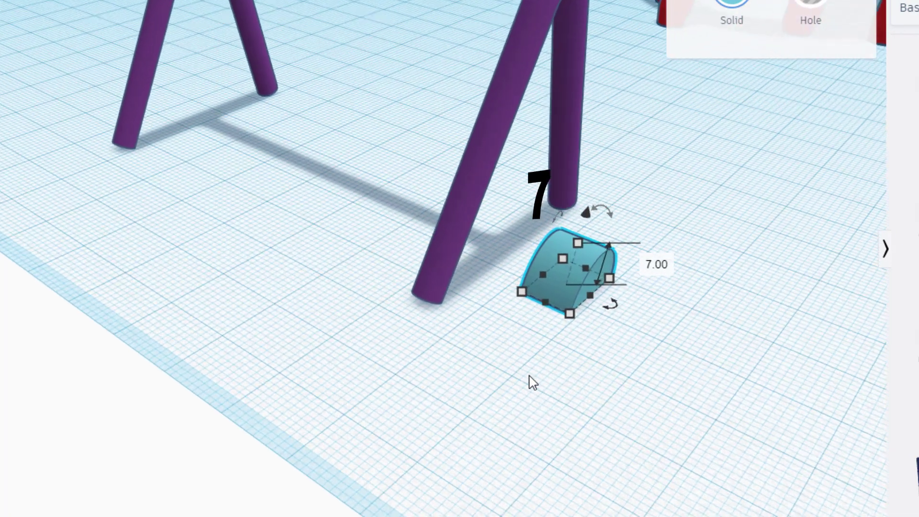
# Step: Duplicate the round roof in place and turn the copy into a hole
pyautogui.moveTo(529, 382)
pyautogui.mouseDown(button='right')
pyautogui.moveTo(381, 335)
pyautogui.moveTo(522, 368)
pyautogui.mouseUp(button='right')
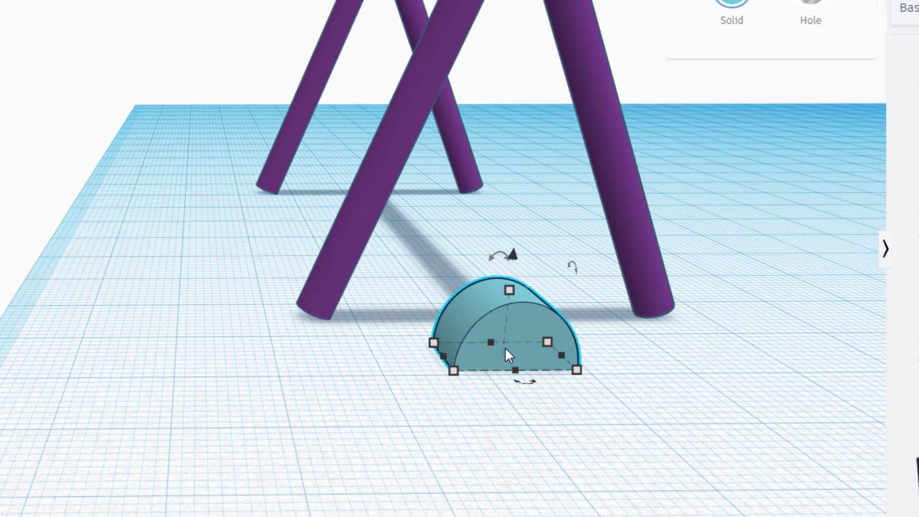
pyautogui.hotkey('ctrl', 'd')
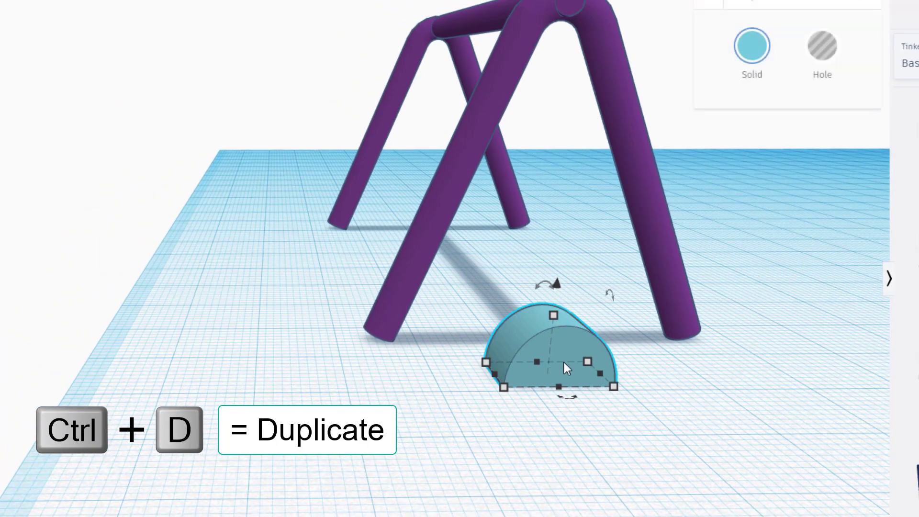
pyautogui.click(821, 54)
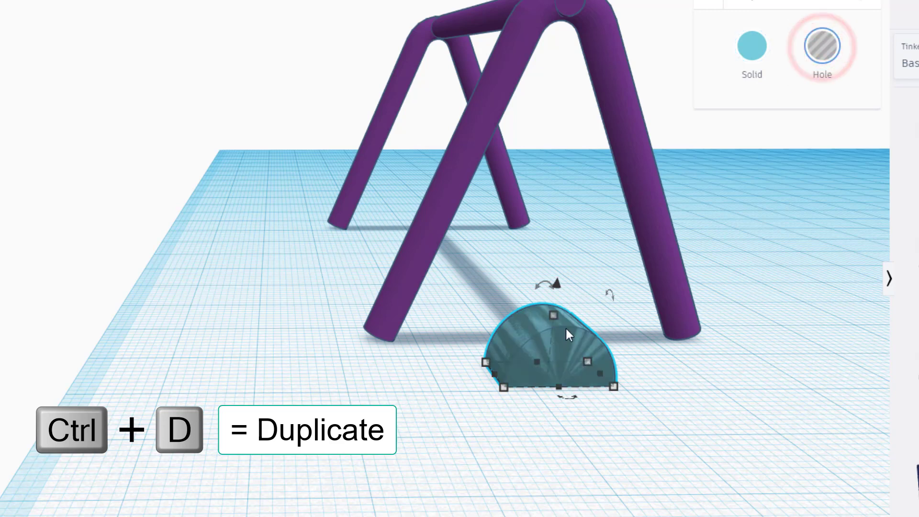
# Step: Set the hole copy's height to 6 mm and its width across the curved profile to 10 mm
pyautogui.click(564, 376)
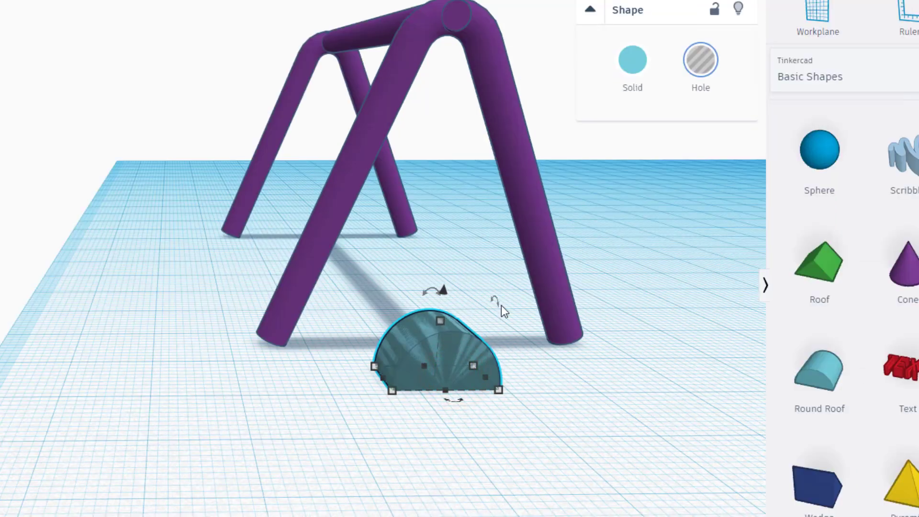
pyautogui.click(520, 349)
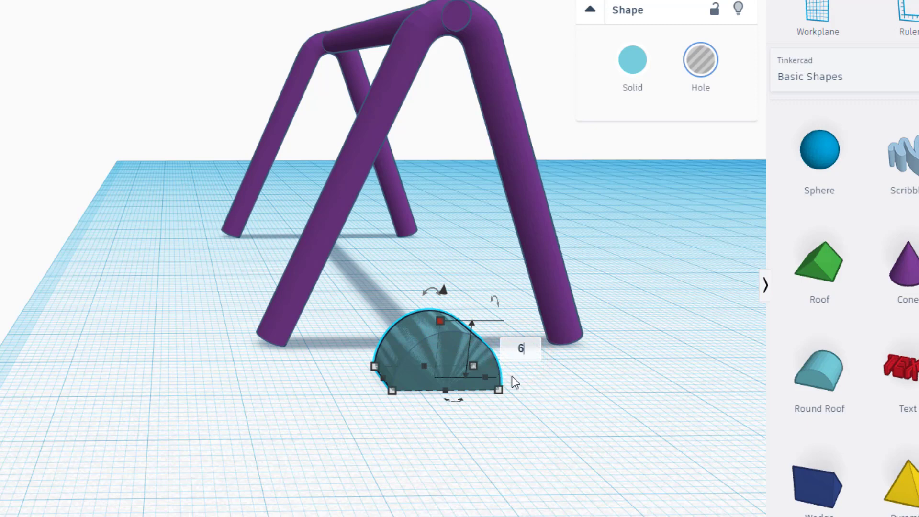
pyautogui.press('Return')
pyautogui.click(498, 390)
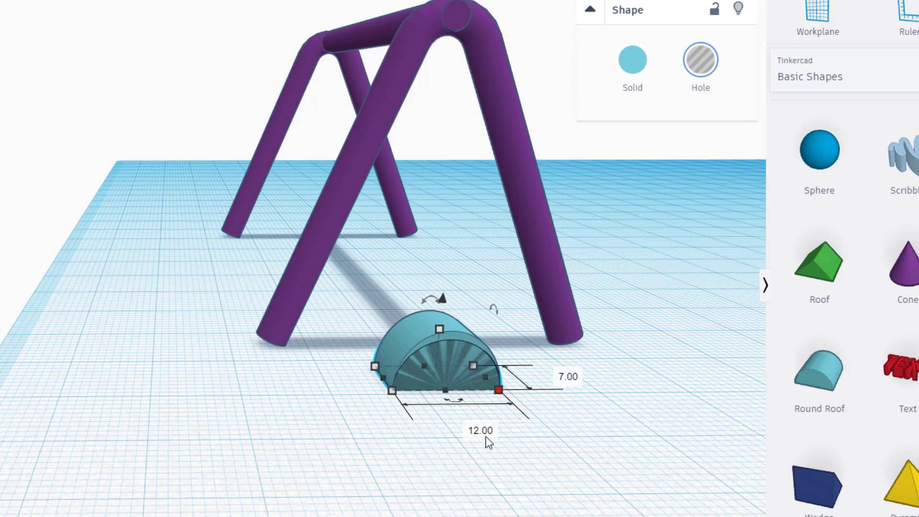
pyautogui.write('10')
pyautogui.press('Return')
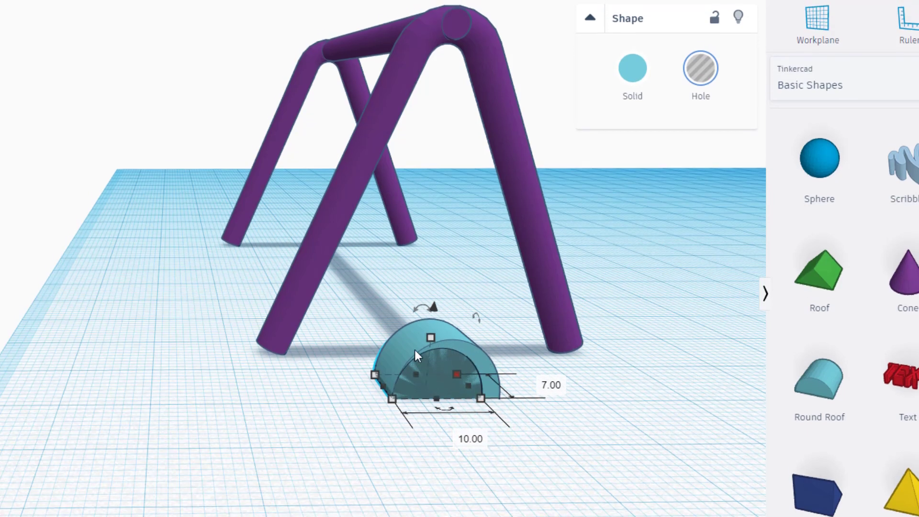
# Step: Align the hole with the center of the solid round roof across its curved profile
pyautogui.click(379, 304)
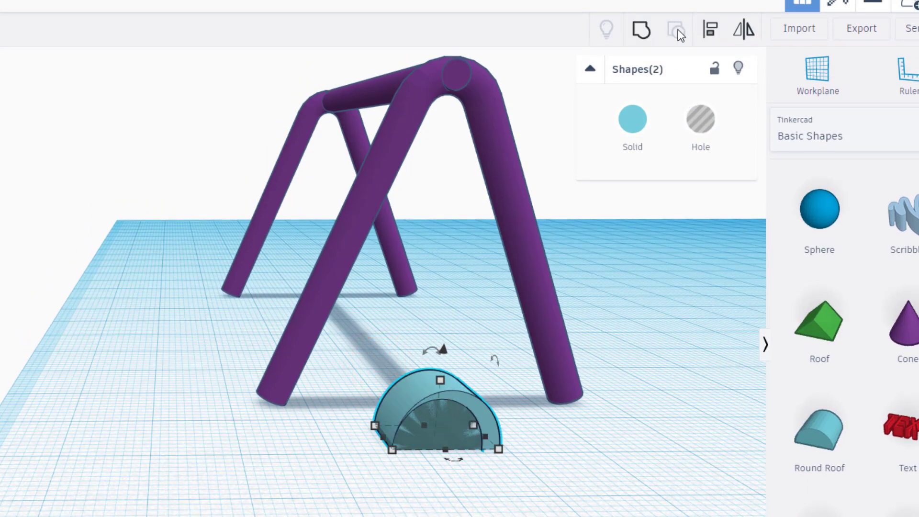
pyautogui.click(710, 29)
pyautogui.click(448, 387)
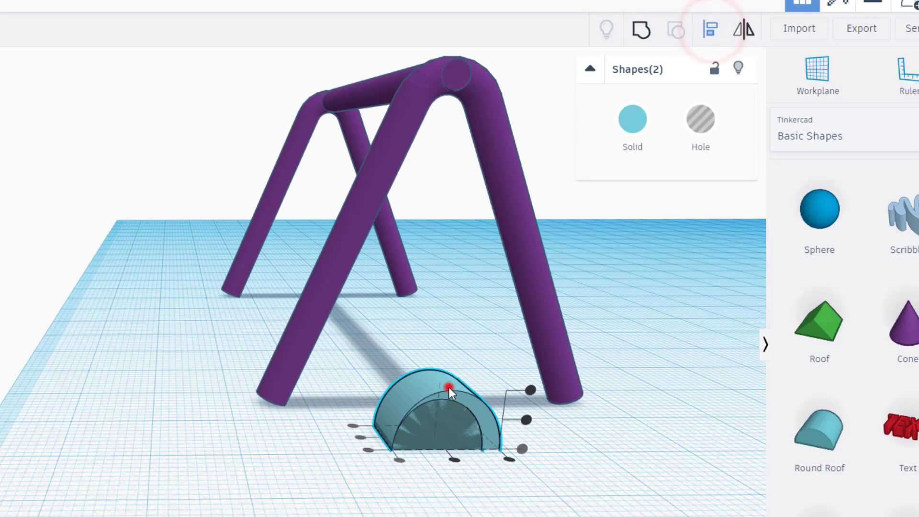
pyautogui.click(455, 458)
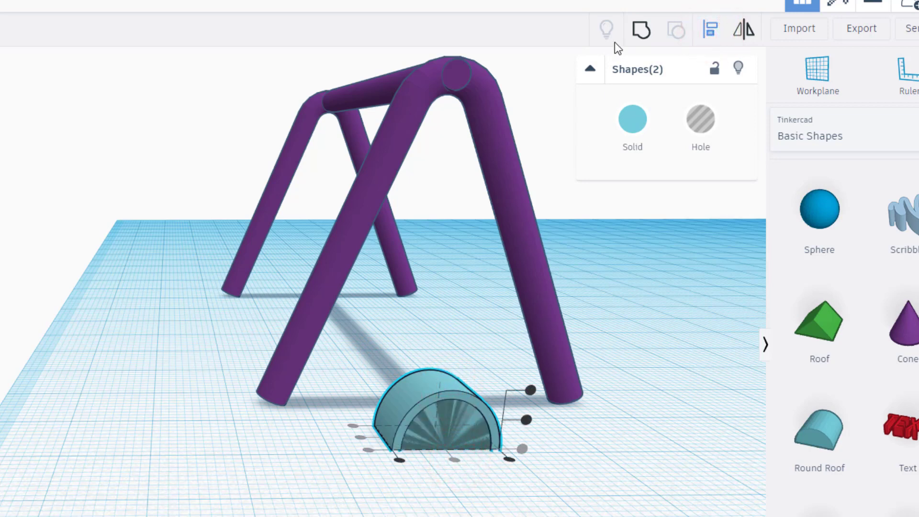
# Step: Group the solid and the hole into a hollow arch and flip it upside down as the seat
pyautogui.click(640, 30)
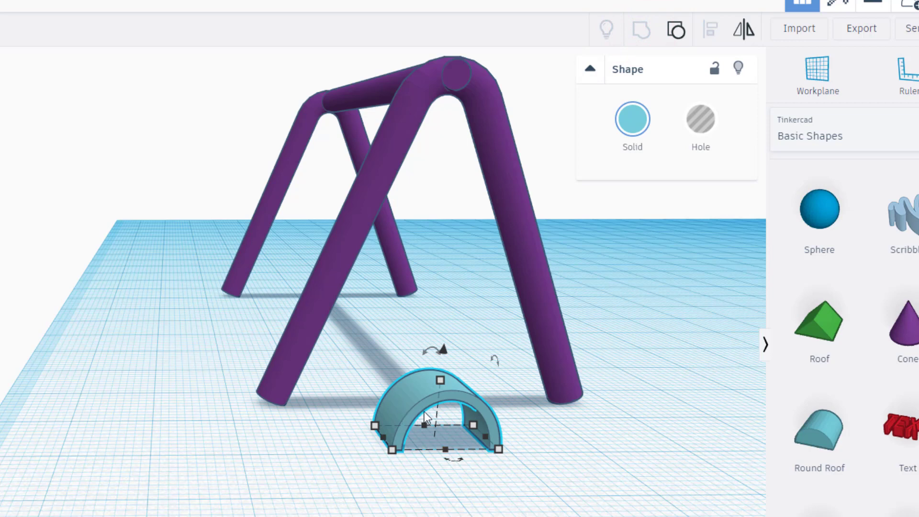
pyautogui.moveTo(492, 361); pyautogui.dragTo(483, 435)
pyautogui.click(440, 480)
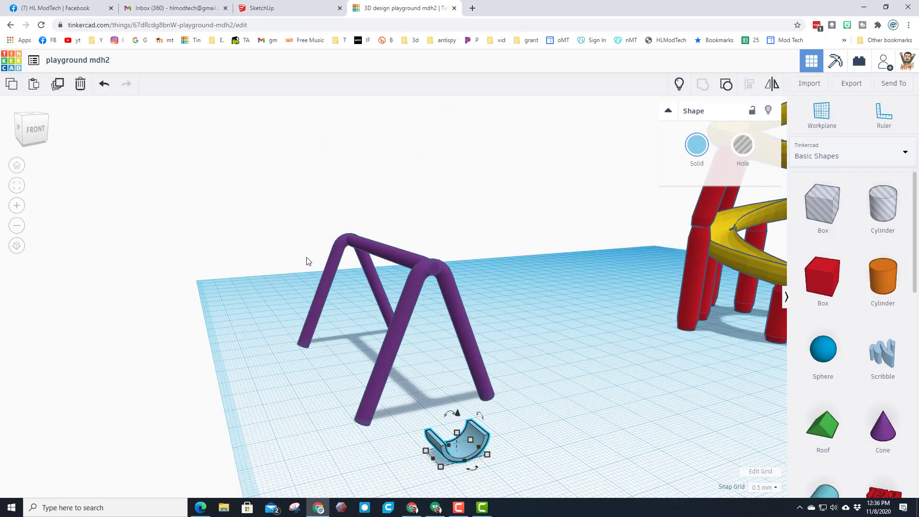
# Step: Duplicate the seat and drop the copy onto a new workplane set on the seat's upper rim
pyautogui.click(58, 83)
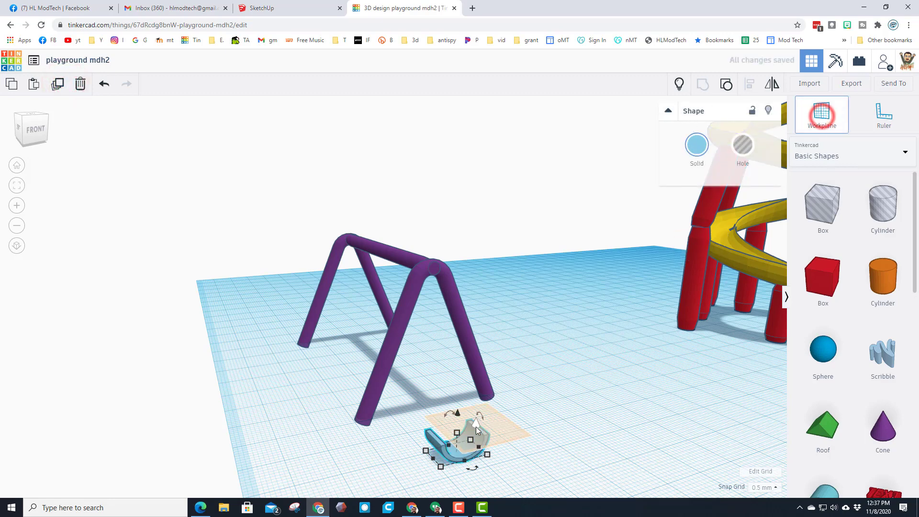
pyautogui.click(435, 437)
pyautogui.press('d')
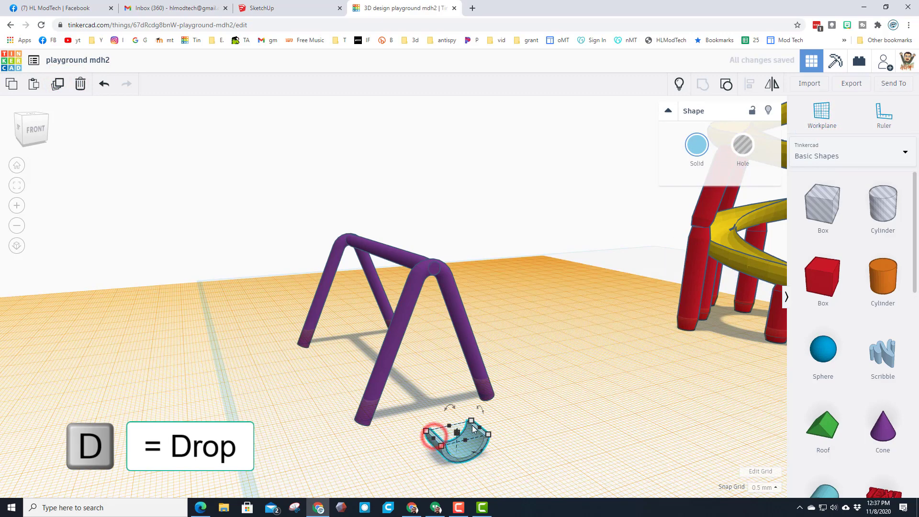
pyautogui.press('d')
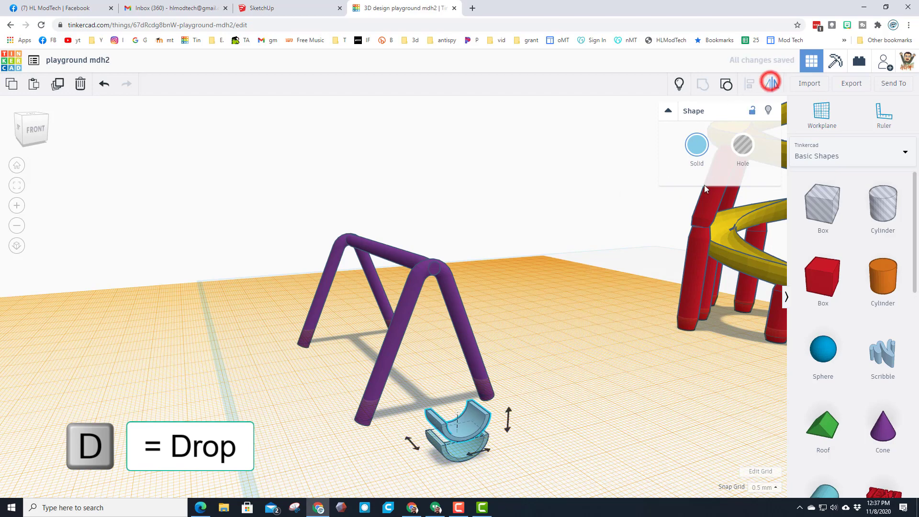
# Step: Mirror the raised copy vertically into an arch and rotate it 90° about its vertical axis
pyautogui.click(509, 420)
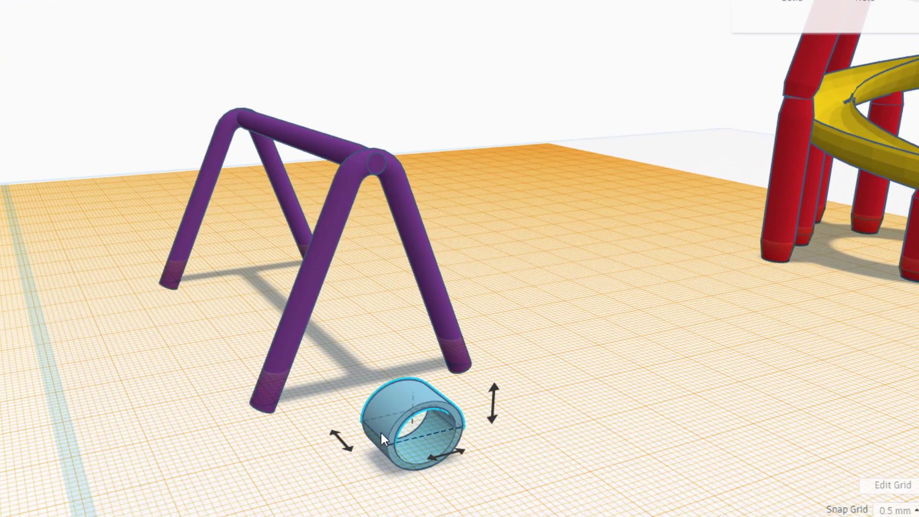
pyautogui.click(563, 363)
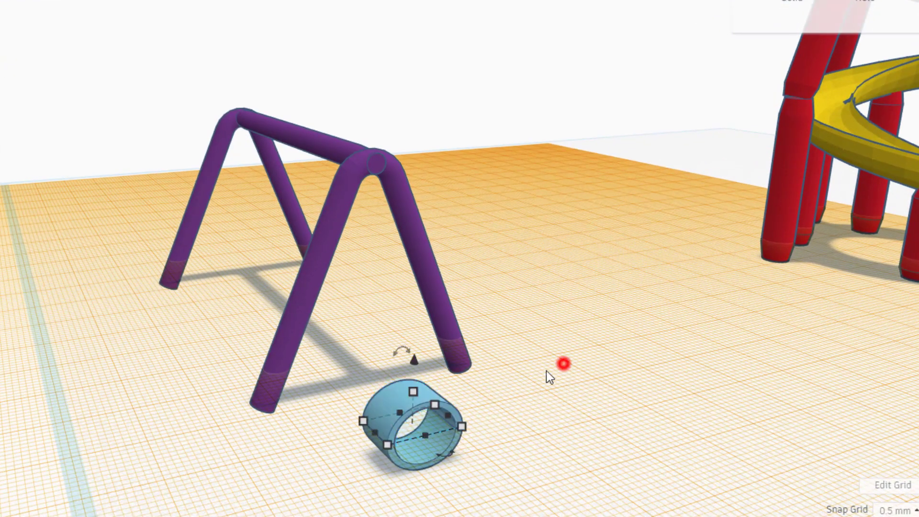
pyautogui.click(420, 408)
pyautogui.moveTo(447, 457); pyautogui.dragTo(382, 430)
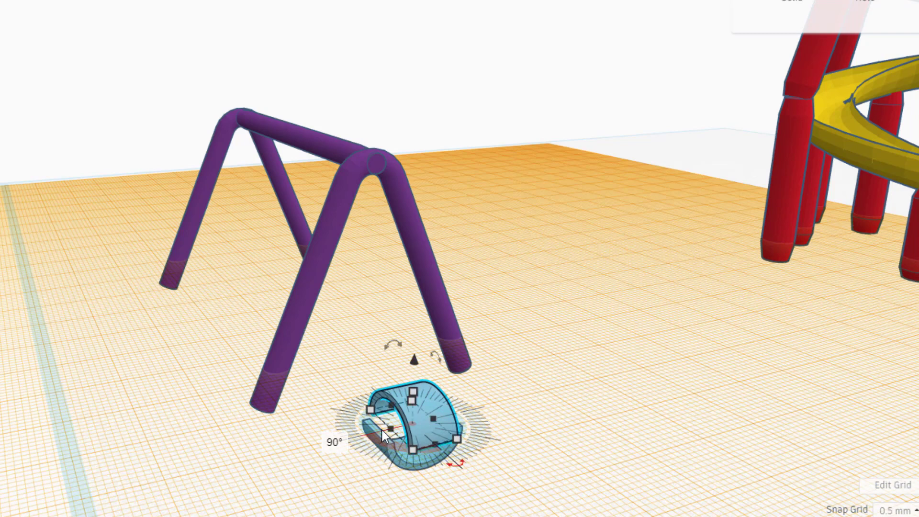
# Step: Narrow the arch to a thin strip and fit it along one rim of the seat
pyautogui.click(540, 407)
pyautogui.moveTo(438, 418); pyautogui.dragTo(407, 427)
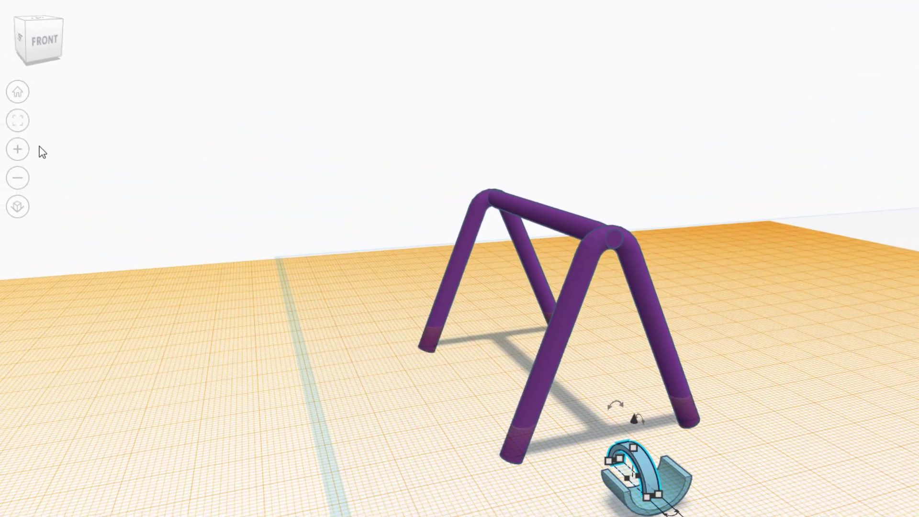
pyautogui.click(22, 123)
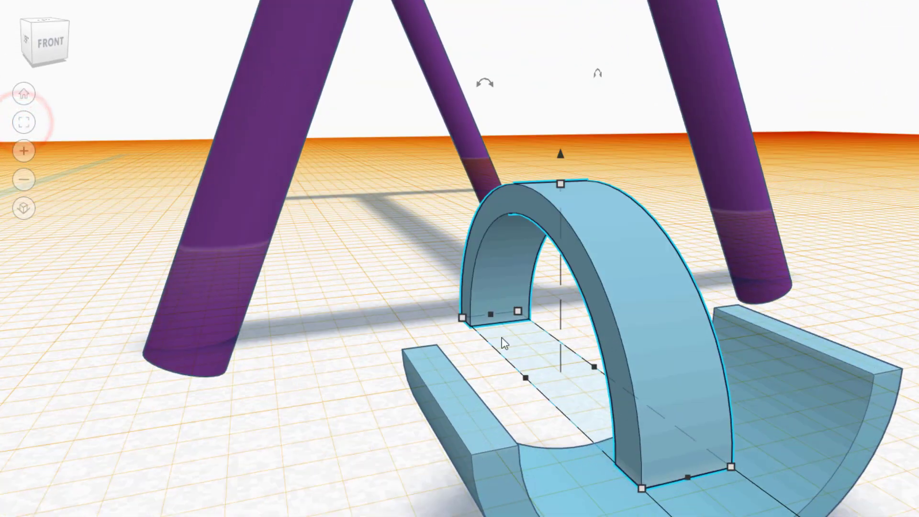
pyautogui.moveTo(679, 436); pyautogui.dragTo(508, 406)
pyautogui.moveTo(478, 351); pyautogui.dragTo(444, 357)
pyautogui.moveTo(389, 307); pyautogui.dragTo(420, 353)
# Step: Match the arch's thickness to the seat's rim and lower its height slightly
pyautogui.moveTo(317, 400); pyautogui.dragTo(418, 400, button='right')
pyautogui.click(409, 404)
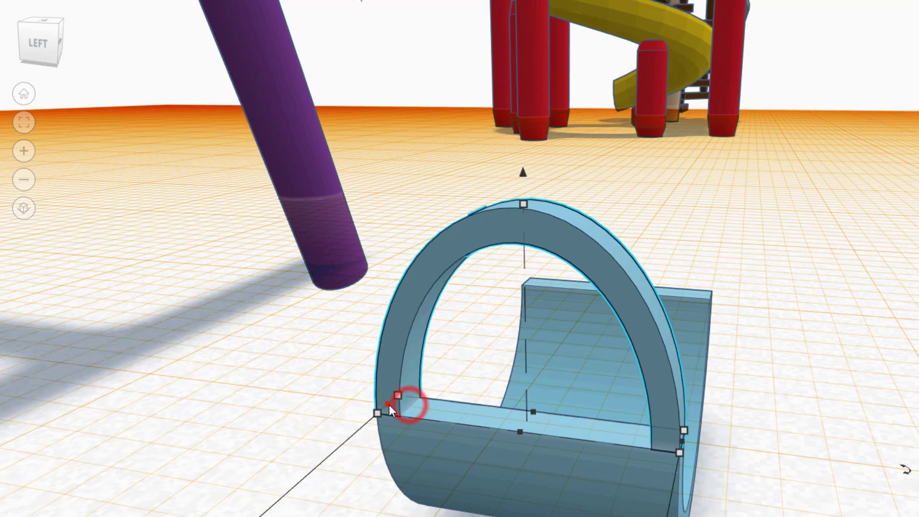
pyautogui.moveTo(520, 200); pyautogui.dragTo(523, 229)
pyautogui.moveTo(527, 348); pyautogui.dragTo(226, 351, button='right')
pyautogui.click(304, 337)
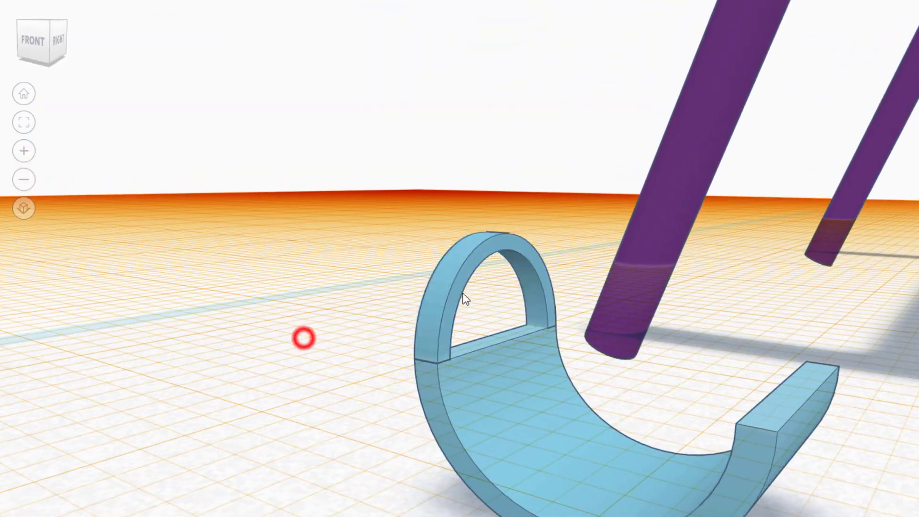
# Step: Duplicate the rim arch and move the copy across onto the seat's opposite rim
pyautogui.click(462, 293)
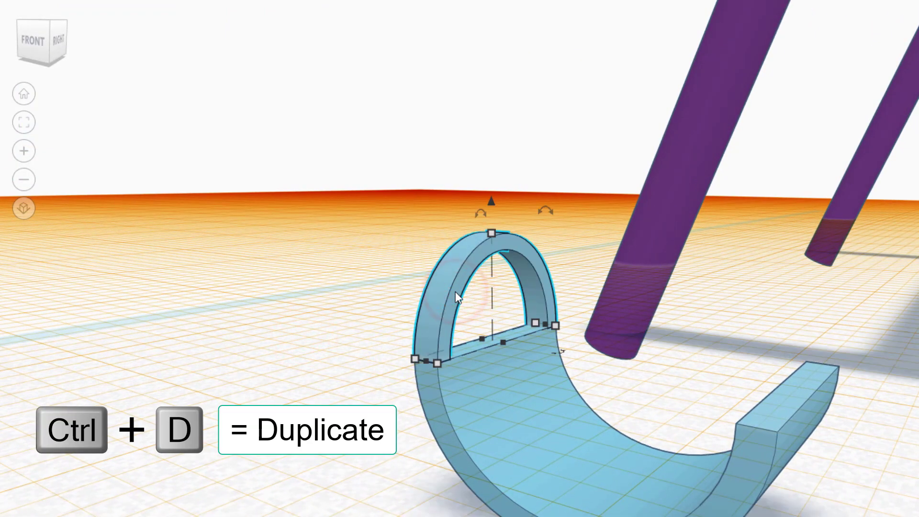
pyautogui.hotkey('ctrl', 'd')
pyautogui.press('Right')
pyautogui.press('Right')
pyautogui.press('Right')
pyautogui.press('Right')
pyautogui.press('Right')
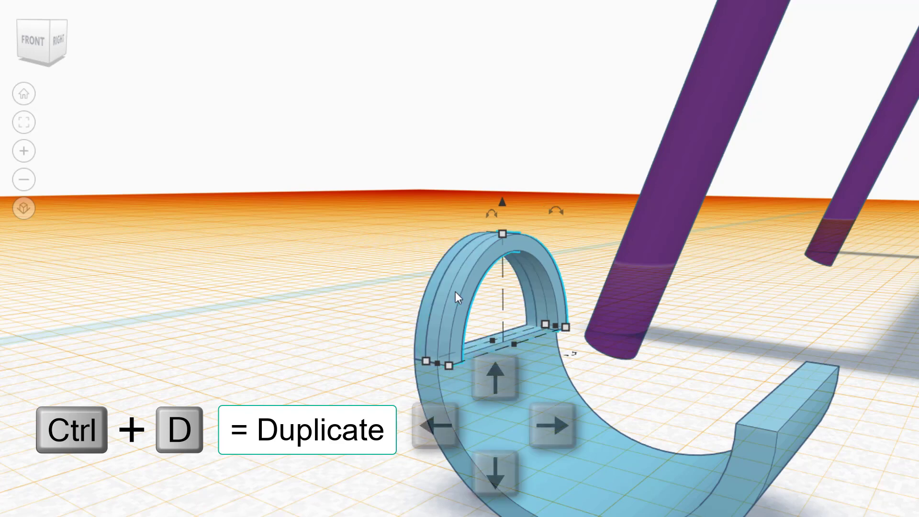
pyautogui.press('Right')
pyautogui.press('Right')
pyautogui.press('Right')
pyautogui.press('Right')
pyautogui.press('Right')
pyautogui.press('Right')
pyautogui.press('Right')
pyautogui.press('Right')
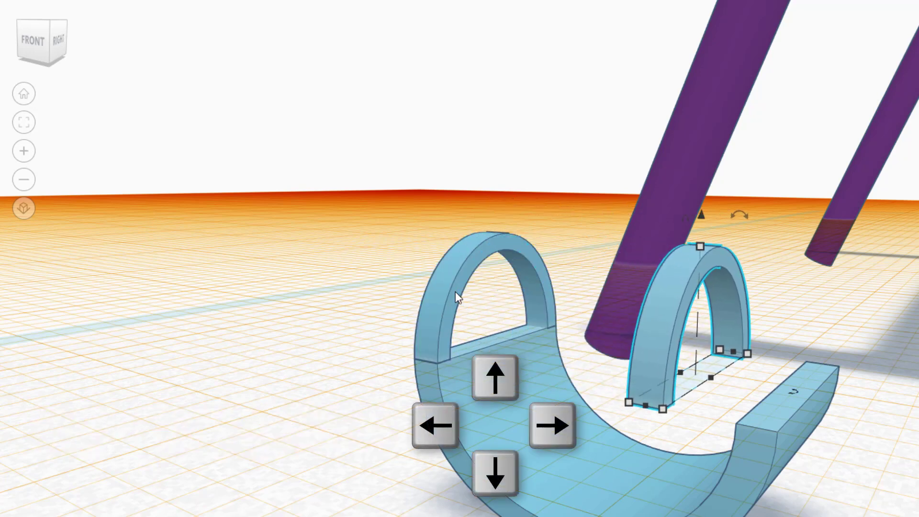
pyautogui.press('Right')
pyautogui.press('Right')
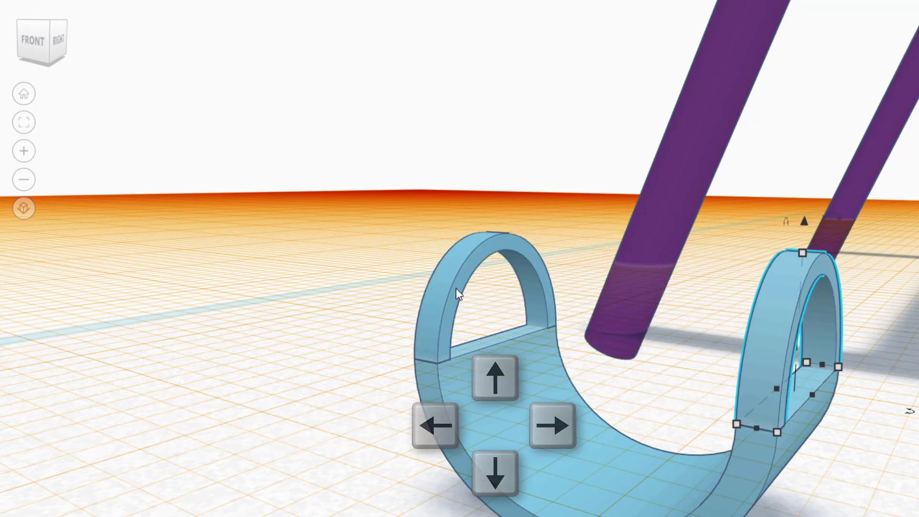
# Step: Select both arches together and color them with the light gray preset
pyautogui.moveTo(439, 283); pyautogui.dragTo(398, 301, button='right')
pyautogui.moveTo(398, 300); pyautogui.dragTo(452, 304)
pyautogui.moveTo(683, 254); pyautogui.dragTo(575, 208, button='right')
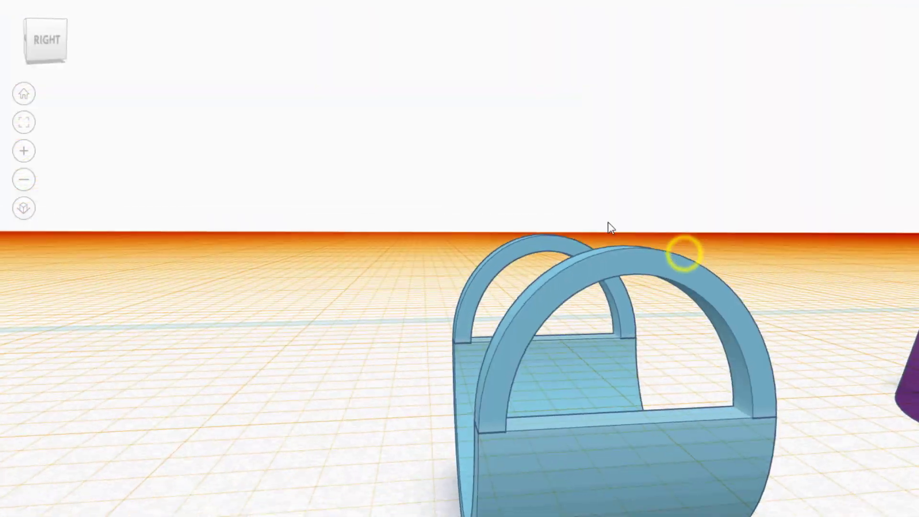
pyautogui.moveTo(547, 195); pyautogui.dragTo(599, 287)
pyautogui.click(751, 96)
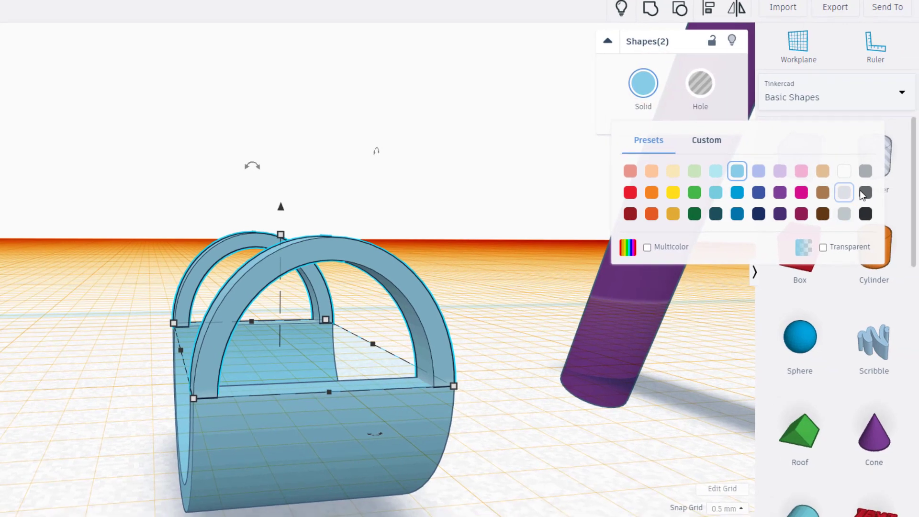
pyautogui.click(865, 172)
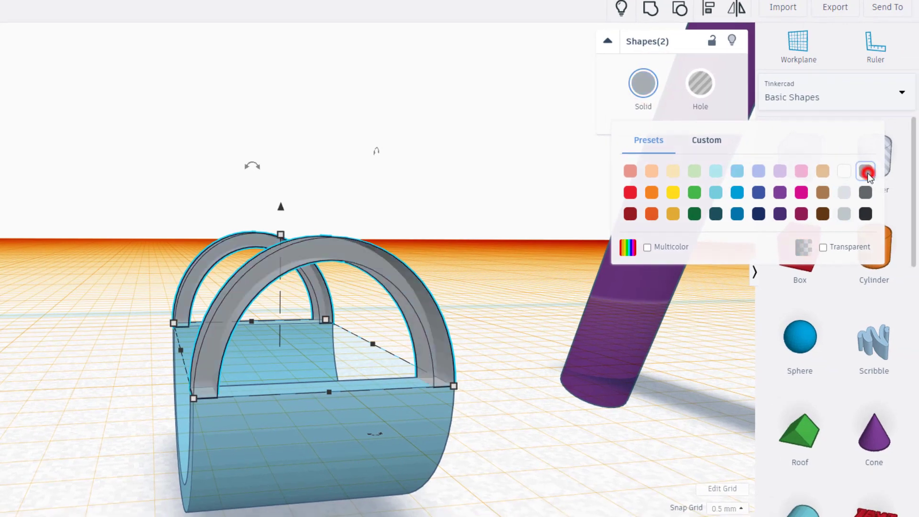
# Step: Color the curved seat with the near-black preset
pyautogui.click(278, 489)
pyautogui.click(640, 82)
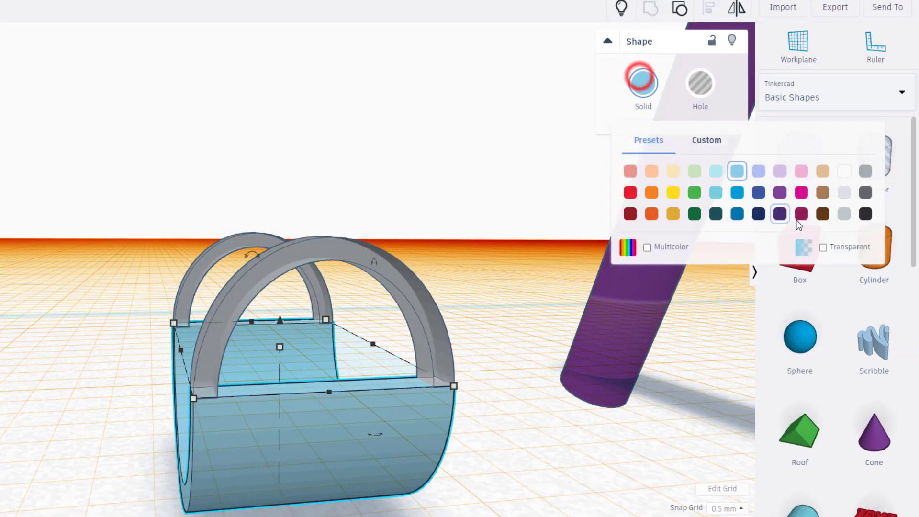
pyautogui.click(864, 211)
# Step: Group the seat with its two arches and make the group multicolor so each part keeps its own color
pyautogui.moveTo(84, 233); pyautogui.dragTo(349, 421)
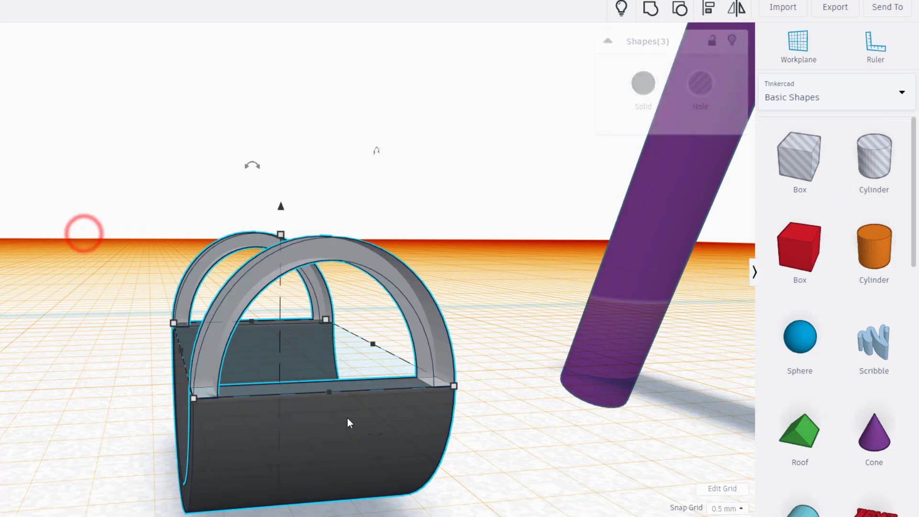
pyautogui.click(649, 10)
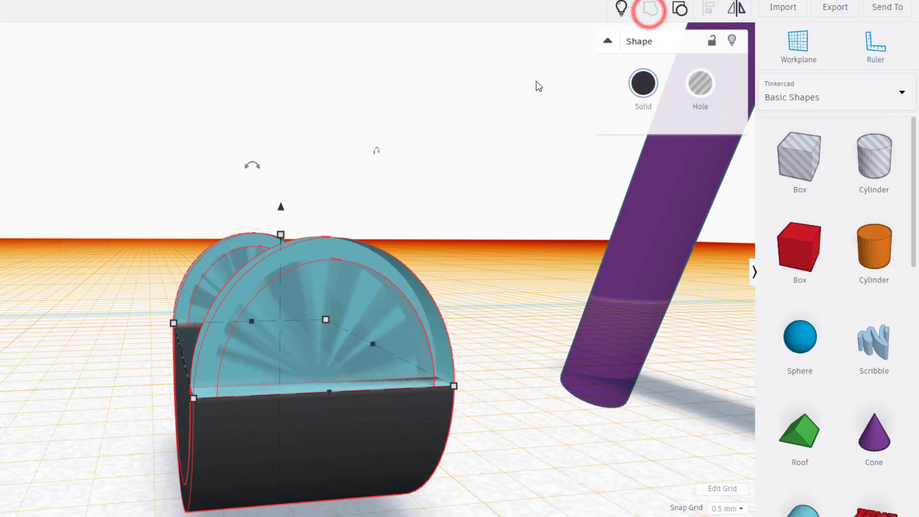
pyautogui.click(643, 86)
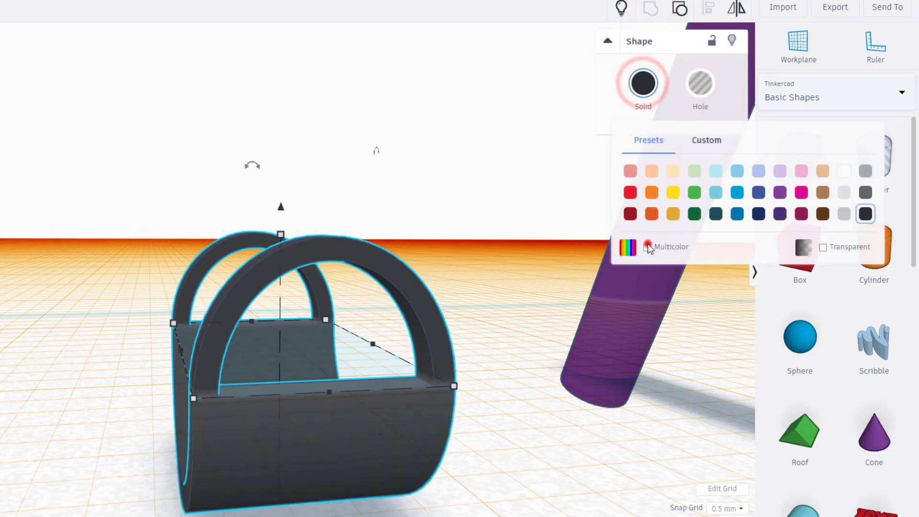
pyautogui.click(647, 247)
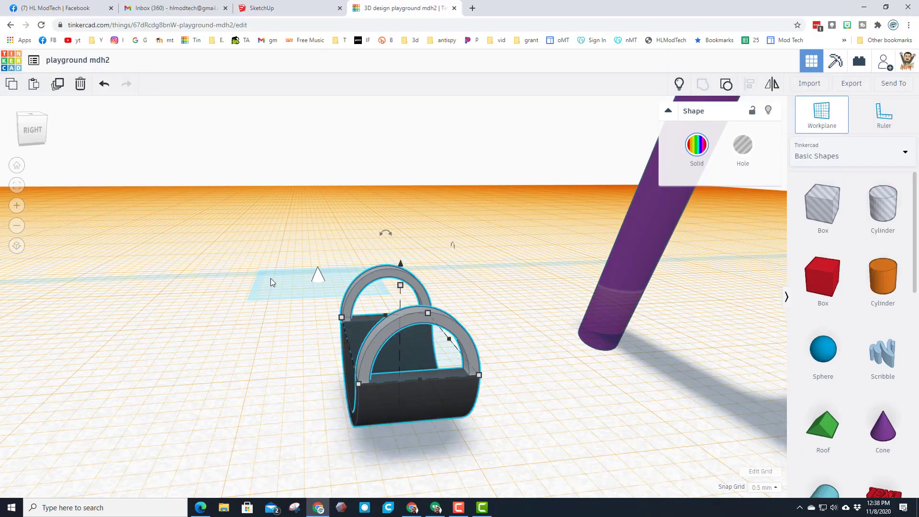
# Step: Restore the workplane to the ground grid and rotate the swing seat 90 degrees about its vertical axis
pyautogui.click(251, 280)
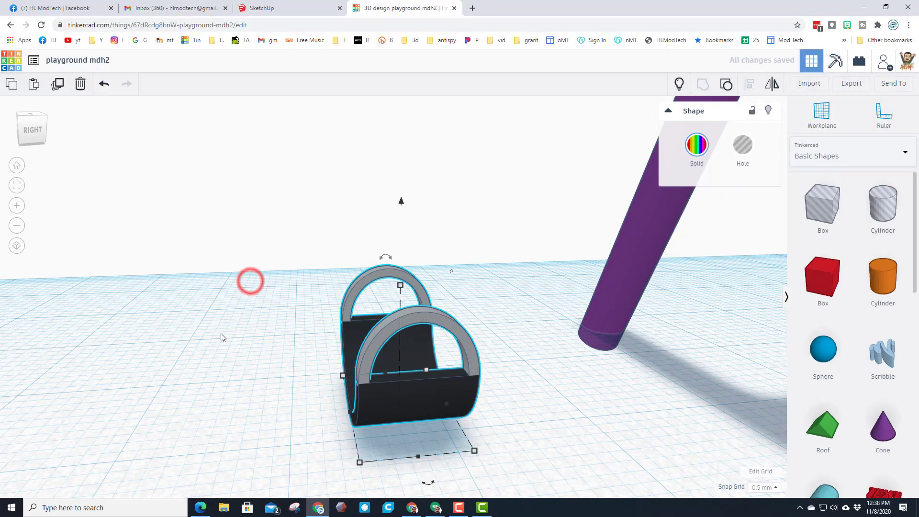
pyautogui.moveTo(221, 337); pyautogui.dragTo(287, 363, button='right')
pyautogui.moveTo(428, 402); pyautogui.dragTo(352, 372)
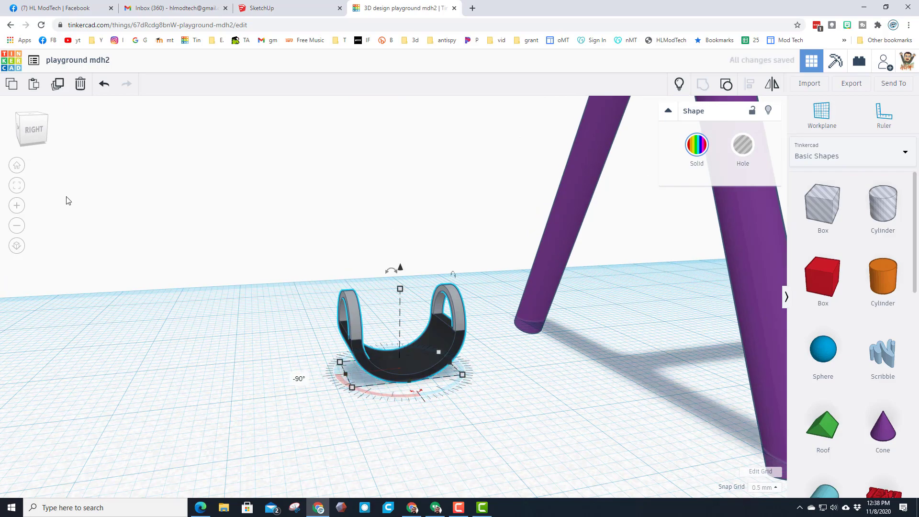
# Step: Move the swing seat under the purple frame, shifting it -70 mm along one axis and 3 mm along the other
pyautogui.click(16, 165)
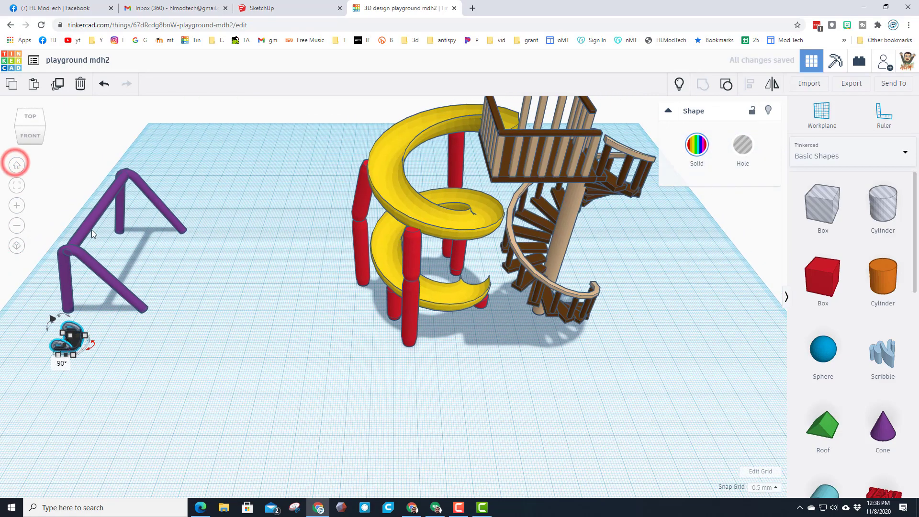
pyautogui.click(111, 324)
pyautogui.moveTo(75, 338); pyautogui.dragTo(138, 250)
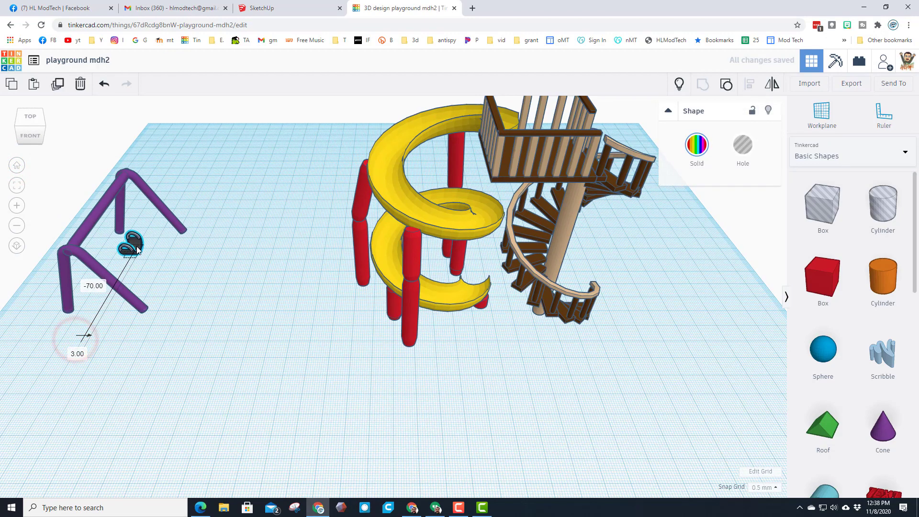
# Step: Align the swing seat with the purple frame so it is centered between the front and back legs, beneath the crossbar
pyautogui.keyDown('shift'); pyautogui.click(89, 223); pyautogui.keyUp('shift')
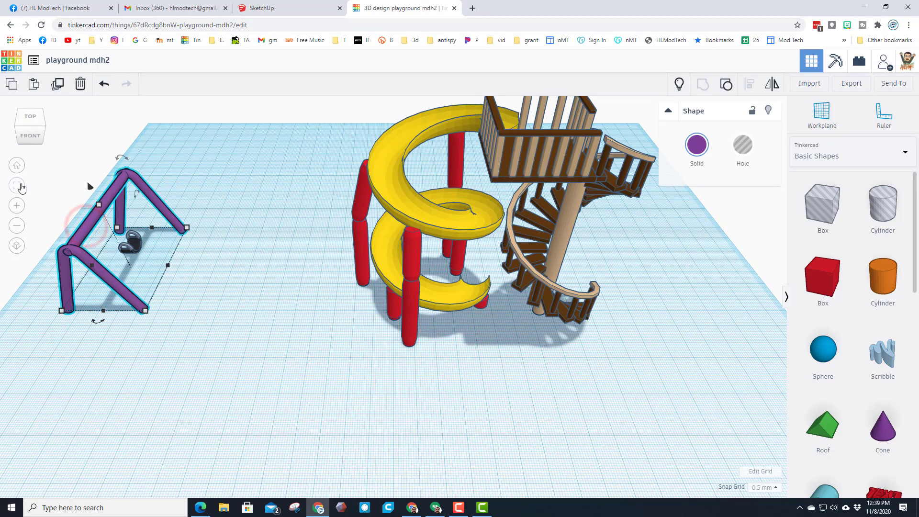
pyautogui.click(19, 185)
pyautogui.moveTo(129, 286); pyautogui.dragTo(329, 313, button='right')
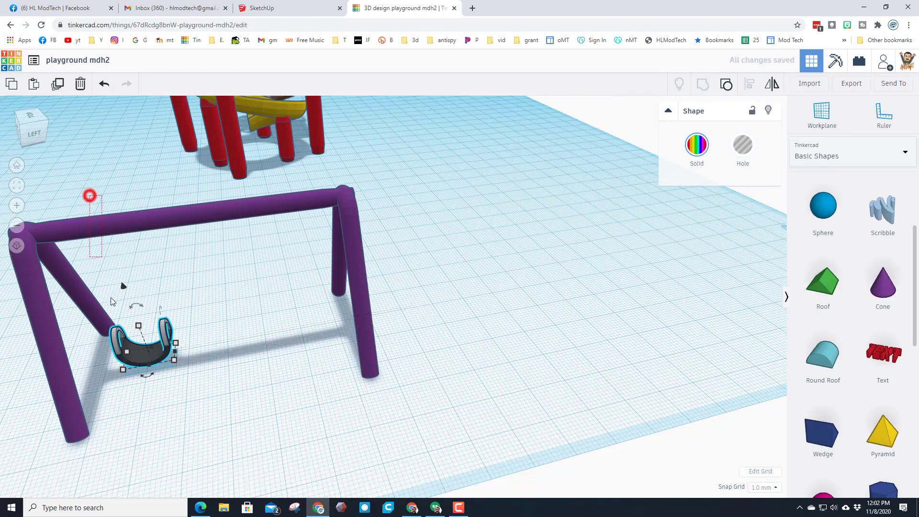
pyautogui.keyDown('shift'); pyautogui.click(88, 196); pyautogui.keyUp('shift')
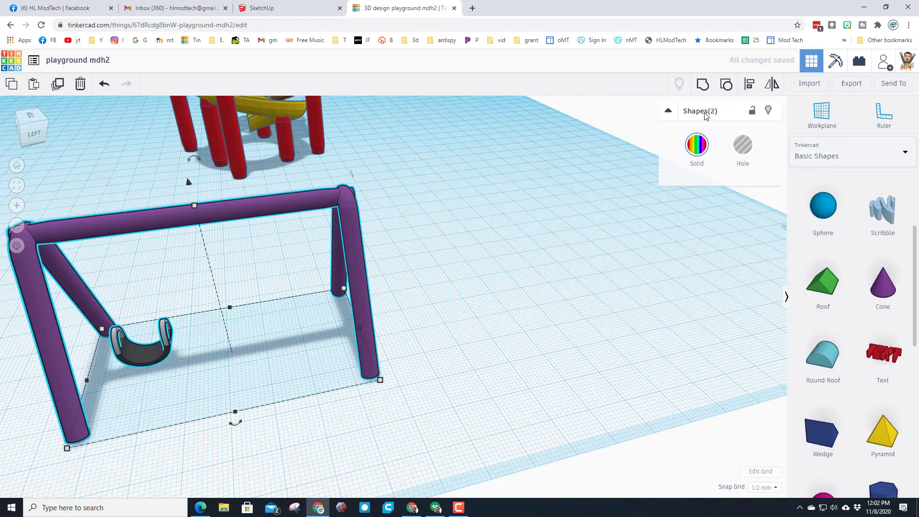
pyautogui.click(752, 89)
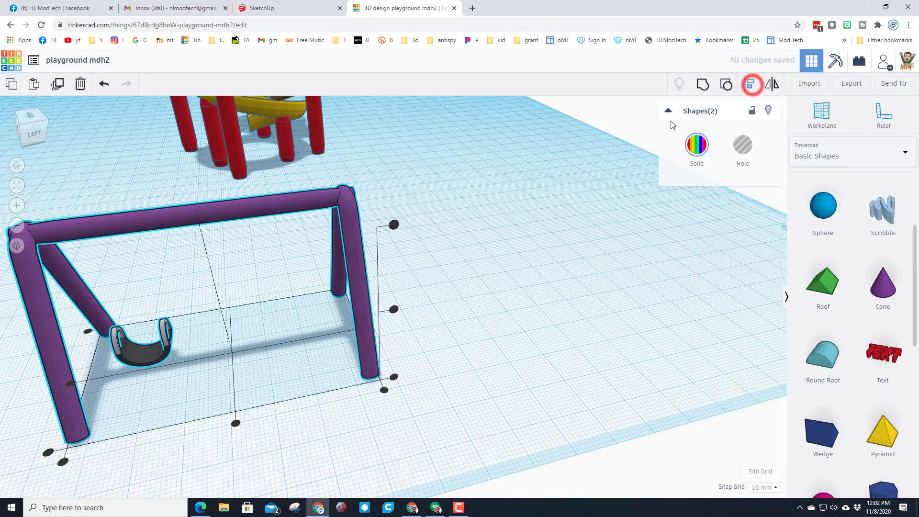
pyautogui.click(68, 385)
pyautogui.click(180, 418)
# Step: Raise the swing seat off the ground so it hangs above the workplane inside the frame
pyautogui.click(147, 357)
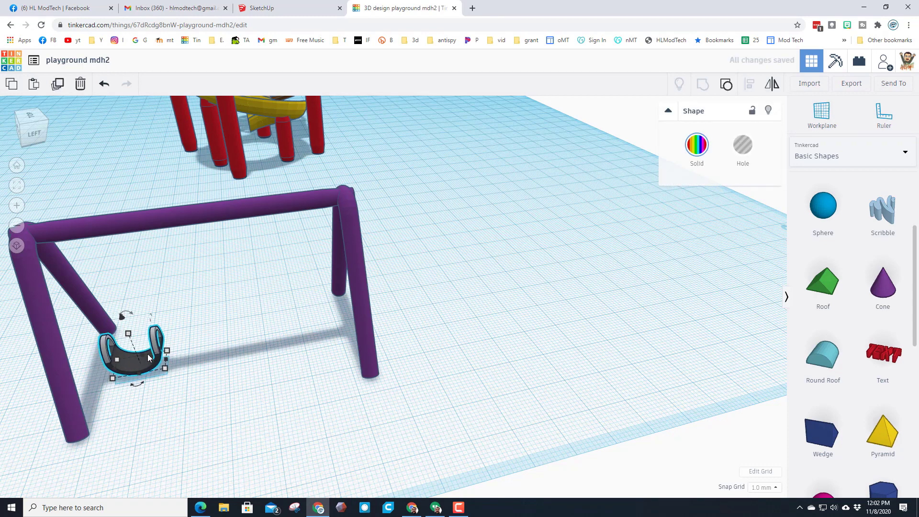
pyautogui.hotkey('ctrl', 'Up')
pyautogui.hotkey('ctrl', 'Up')
pyautogui.hotkey('ctrl', 'Up')
pyautogui.hotkey('ctrl', 'Up')
pyautogui.hotkey('ctrl', 'Up')
pyautogui.hotkey('ctrl', 'Up')
pyautogui.hotkey('ctrl', 'Up')
pyautogui.hotkey('ctrl', 'Up')
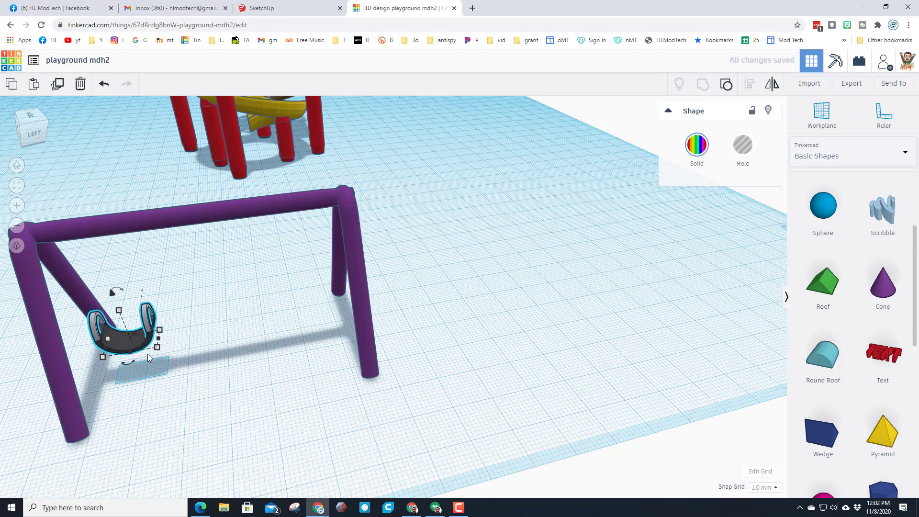
pyautogui.moveTo(148, 354); pyautogui.dragTo(170, 374, button='right')
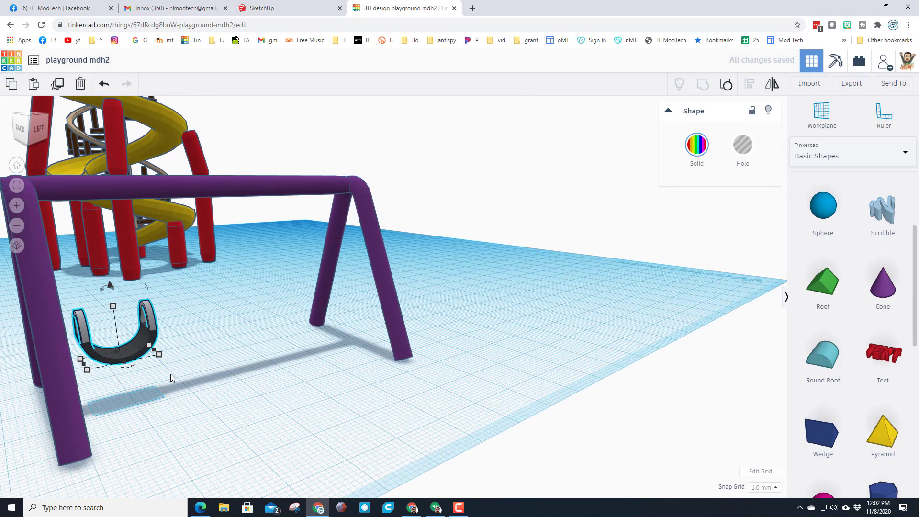
# Step: Add an orange cylinder beside the seat and scale it down proportionally to 1 mm
pyautogui.scroll(3, 851, 288)
pyautogui.moveTo(882, 280); pyautogui.dragTo(275, 387)
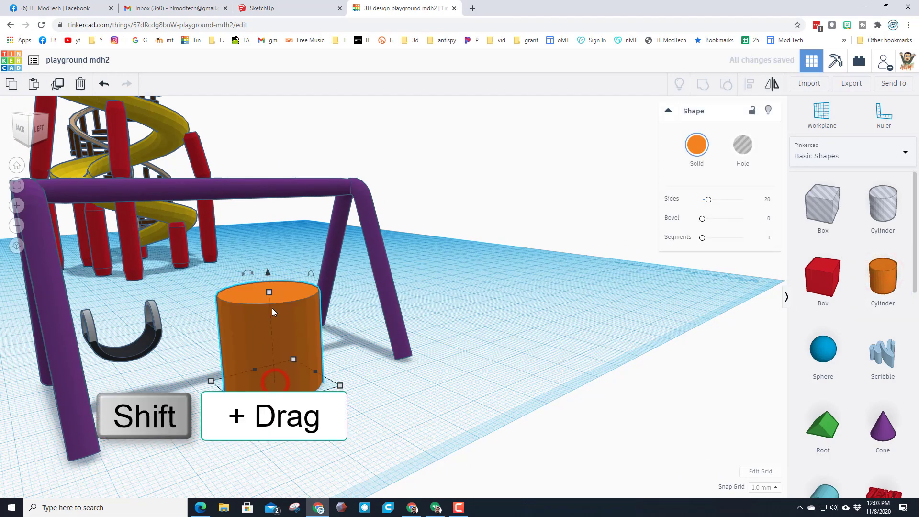
pyautogui.keyDown('shift'); pyautogui.moveTo(270, 291); pyautogui.dragTo(276, 340); pyautogui.keyUp('shift')
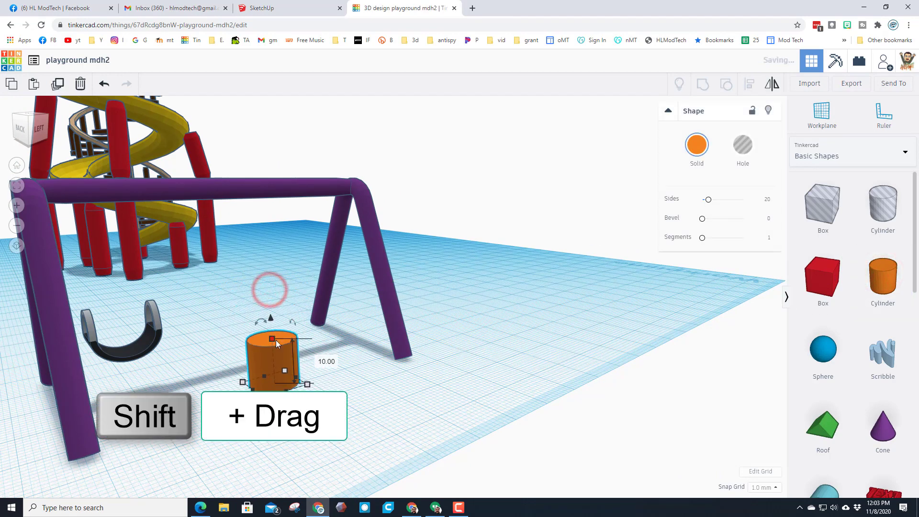
pyautogui.write('1')
pyautogui.press('Return')
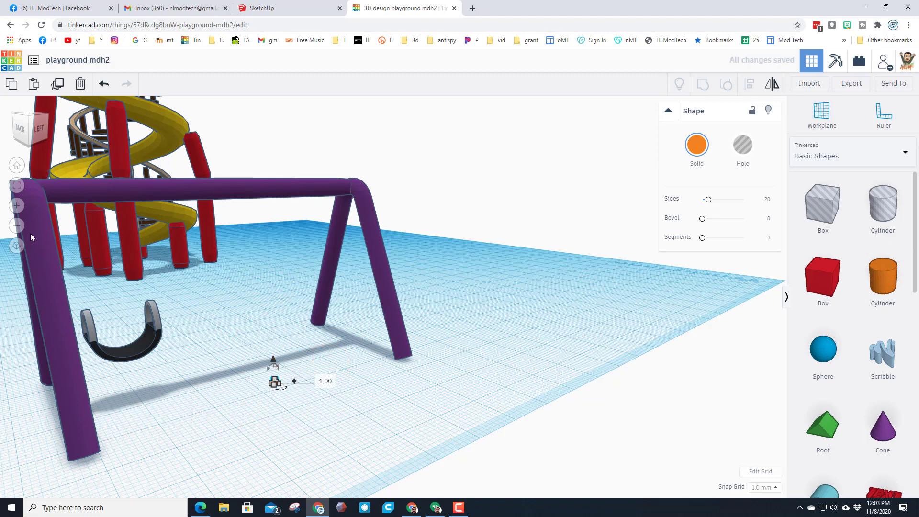
# Step: Stretch the tiny cylinder upward and set its height to 45 mm
pyautogui.click(13, 186)
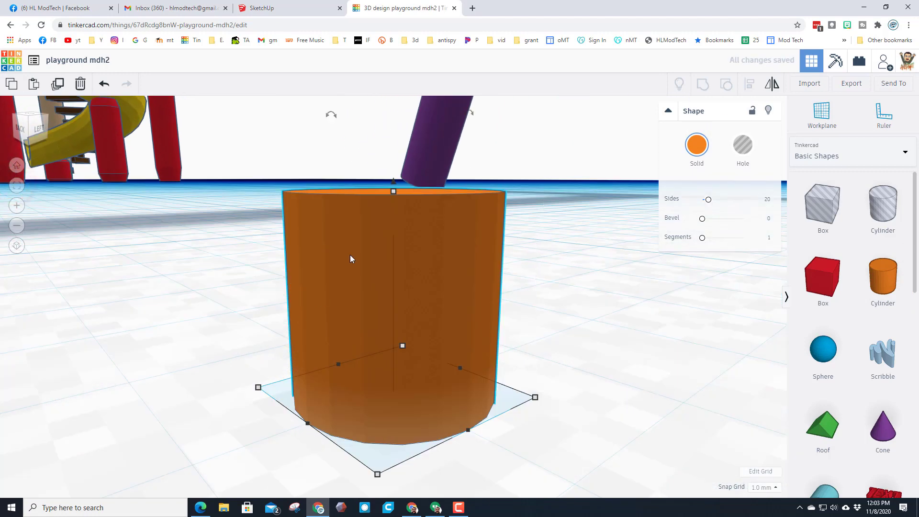
pyautogui.moveTo(395, 189); pyautogui.dragTo(396, 103)
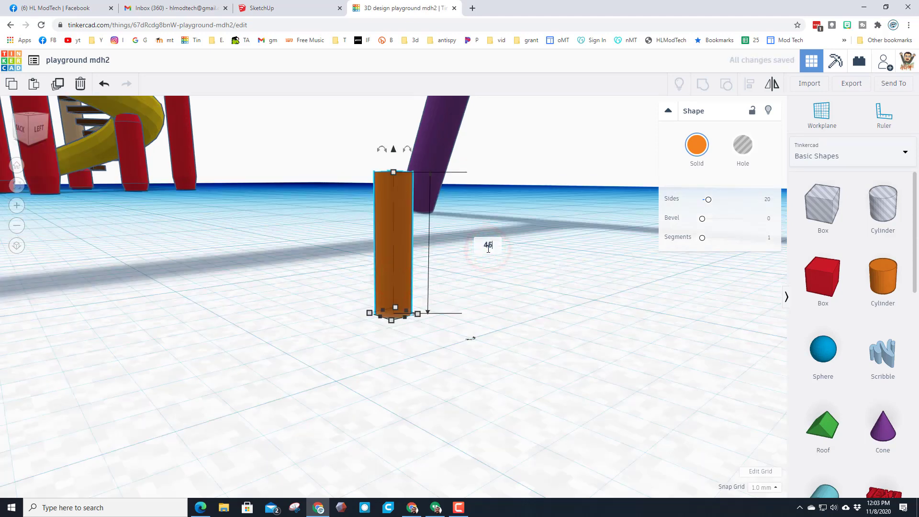
pyautogui.press('Return')
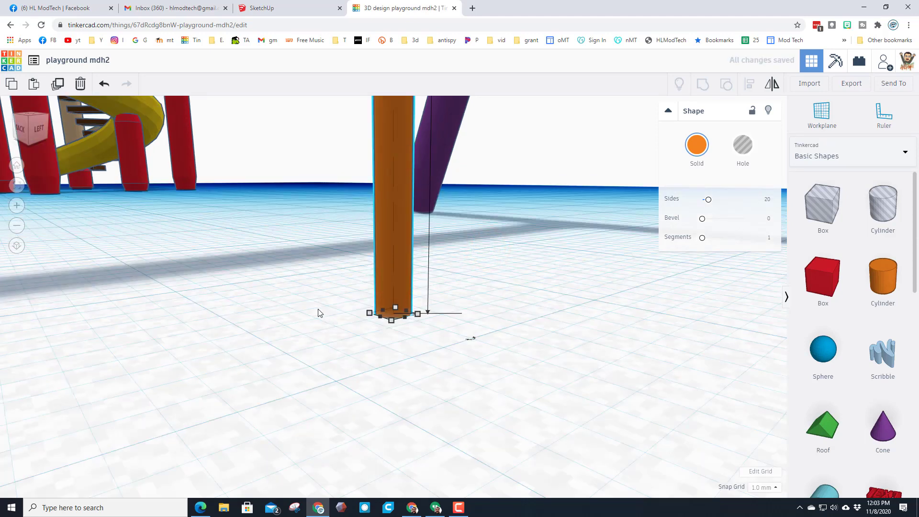
pyautogui.press('f')
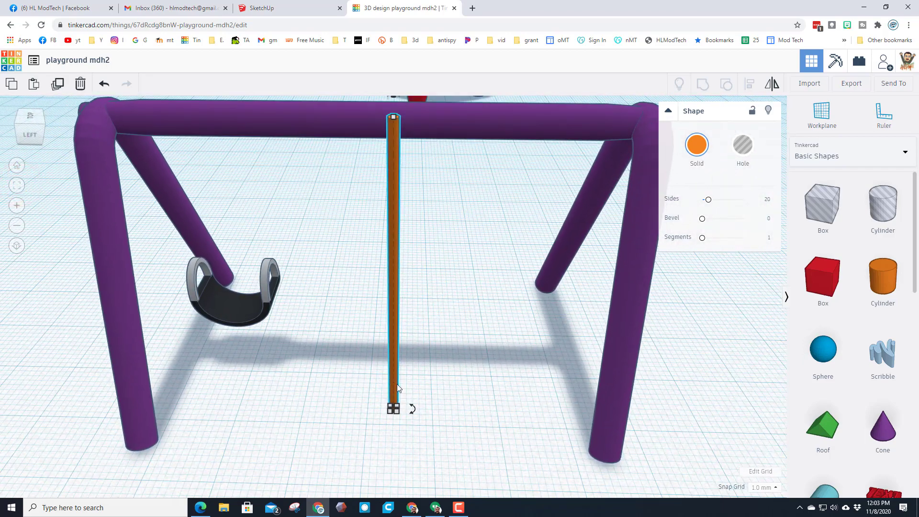
# Step: Move the orange pole over to the seat's nearer arch and raise it 18 mm so its base meets the arch
pyautogui.moveTo(395, 385); pyautogui.dragTo(281, 326)
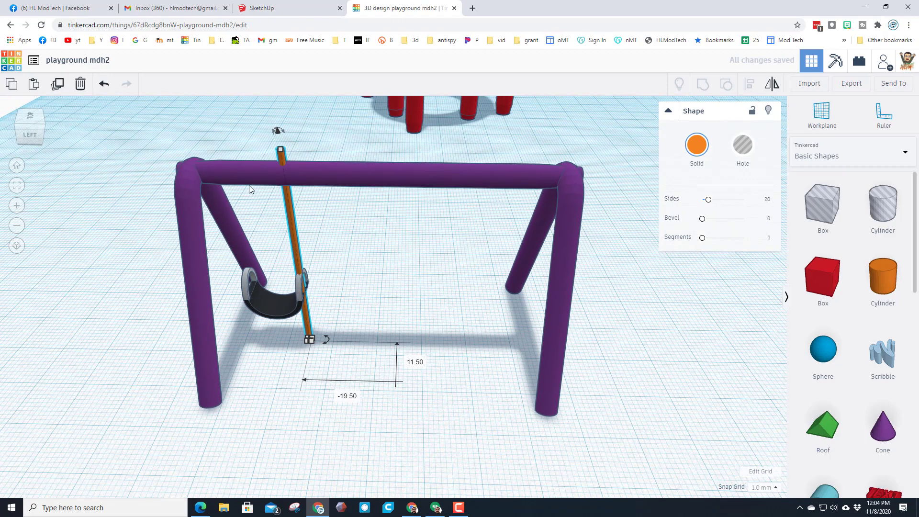
pyautogui.moveTo(278, 134); pyautogui.dragTo(287, 9)
pyautogui.scroll(5, 302, 277)
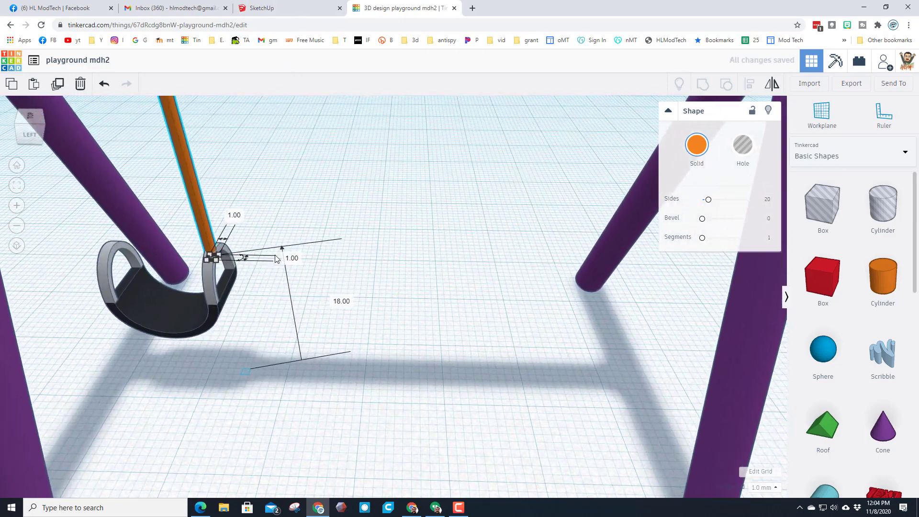
pyautogui.click(274, 219)
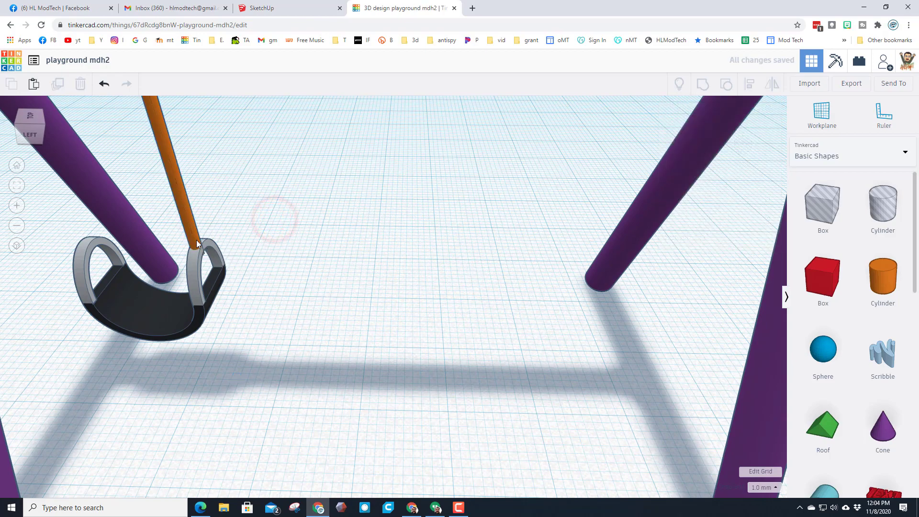
# Step: Set the snap grid to 0.5 mm and shorten the orange pole to 22.5 mm so it ends at the crossbar
pyautogui.click(196, 239)
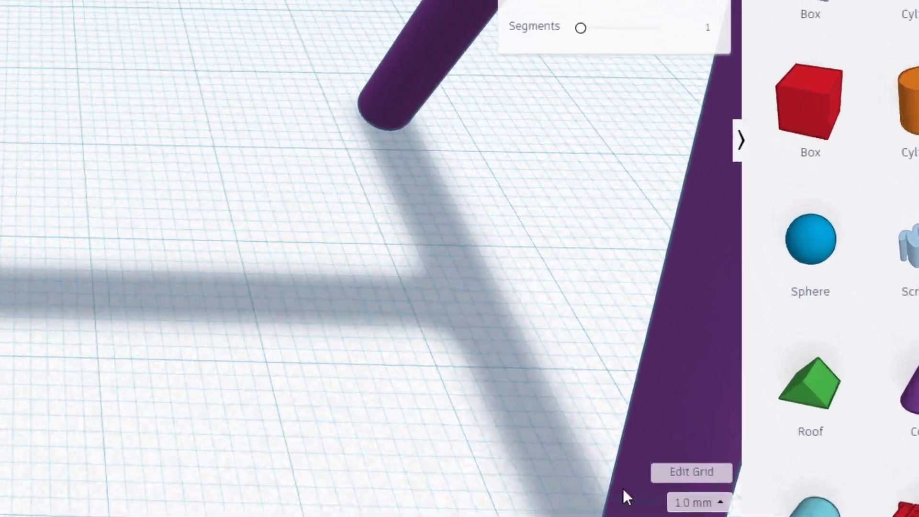
pyautogui.click(784, 508)
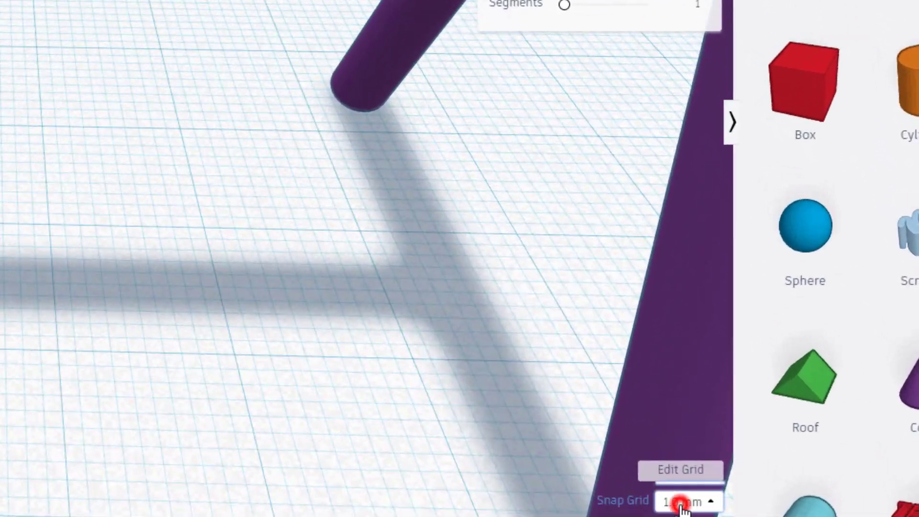
pyautogui.click(674, 382)
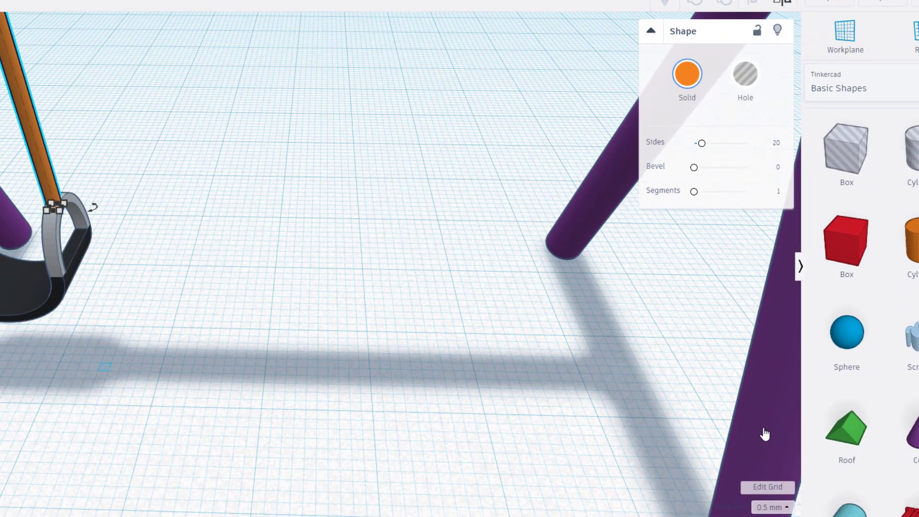
pyautogui.scroll(-5, 753, 427)
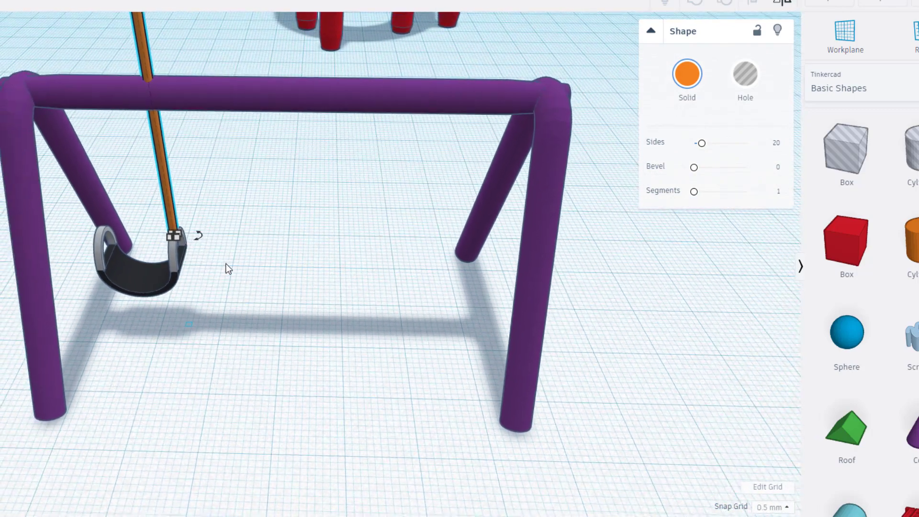
pyautogui.scroll(-2, 168, 138)
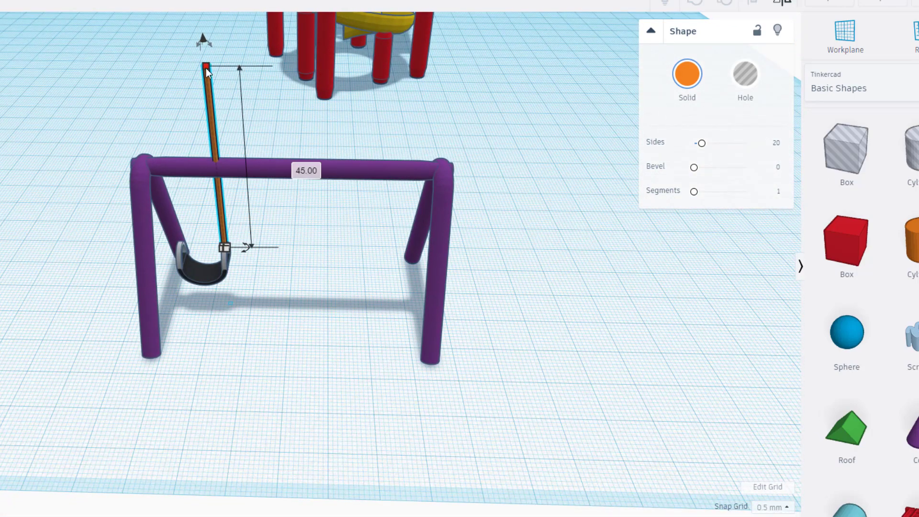
pyautogui.moveTo(206, 68); pyautogui.dragTo(217, 168)
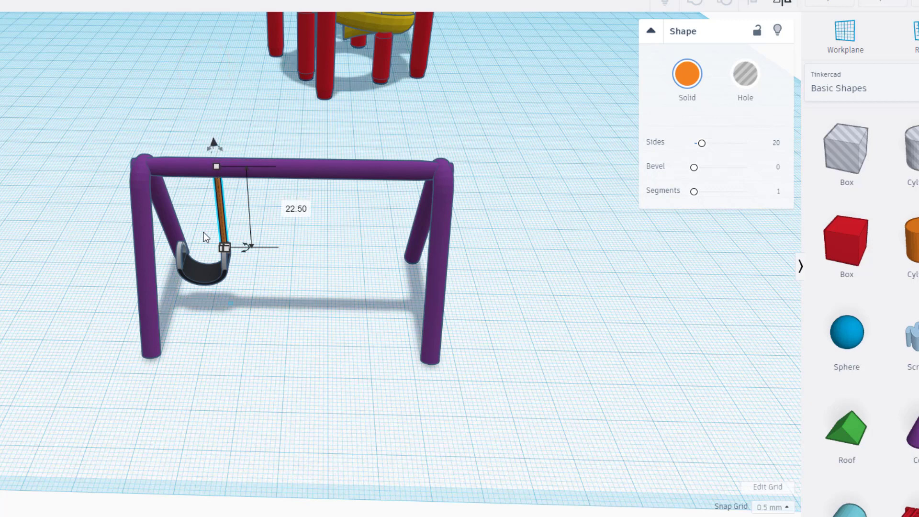
# Step: Duplicate the orange pole and nudge the copy across until it meets the top of the seat's other arch
pyautogui.moveTo(199, 230); pyautogui.dragTo(243, 241, button='right')
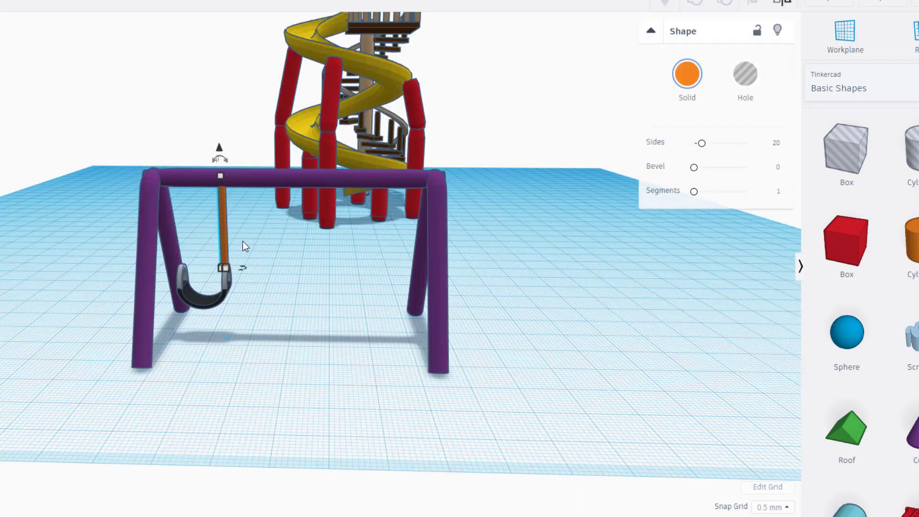
pyautogui.hotkey('ctrl', 'd')
pyautogui.press('Left')
pyautogui.press('Left')
pyautogui.press('Left')
pyautogui.press('Left')
pyautogui.press('Left')
pyautogui.press('Left')
pyautogui.press('Left')
pyautogui.press('Left')
pyautogui.press('Left')
pyautogui.press('Left')
pyautogui.press('Left')
pyautogui.press('Left')
pyautogui.press('Left')
pyautogui.press('Left')
pyautogui.press('Left')
pyautogui.press('Left')
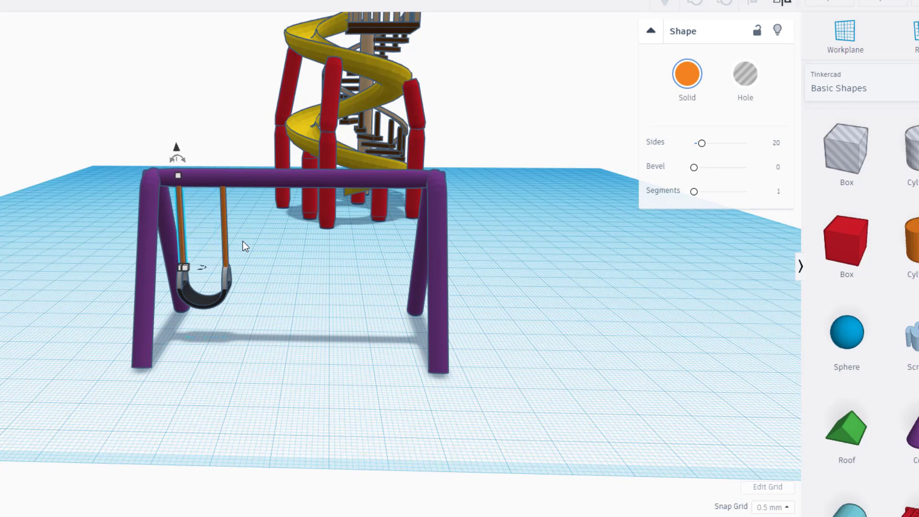
pyautogui.press('Left')
pyautogui.press('Left')
pyautogui.press('f')
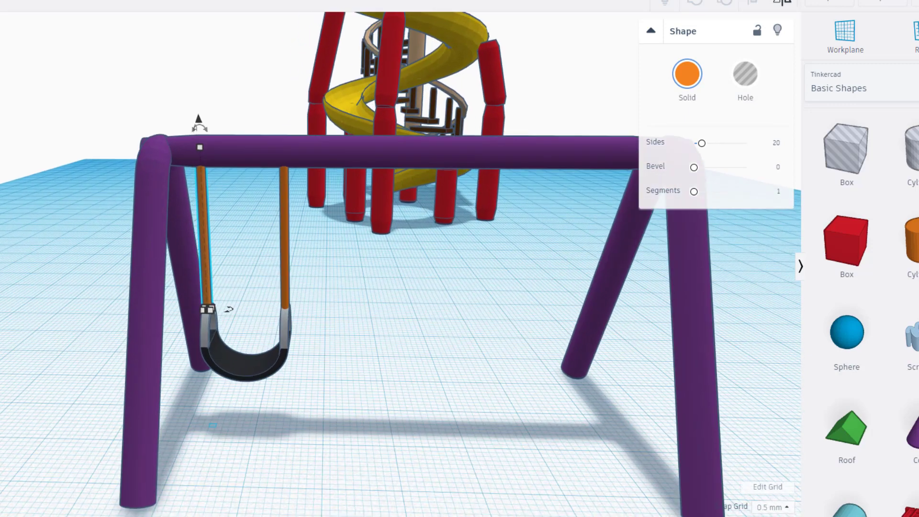
pyautogui.scroll(-5, 375, 416)
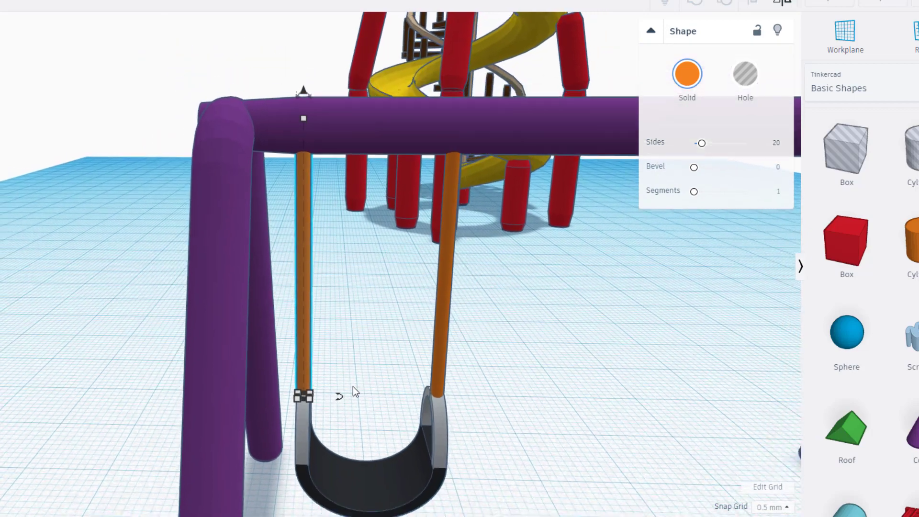
# Step: Group the seat, its gray arches and both orange poles into one multicolor swing
pyautogui.keyDown('shift'); pyautogui.click(429, 438); pyautogui.keyUp('shift')
pyautogui.click(694, 2)
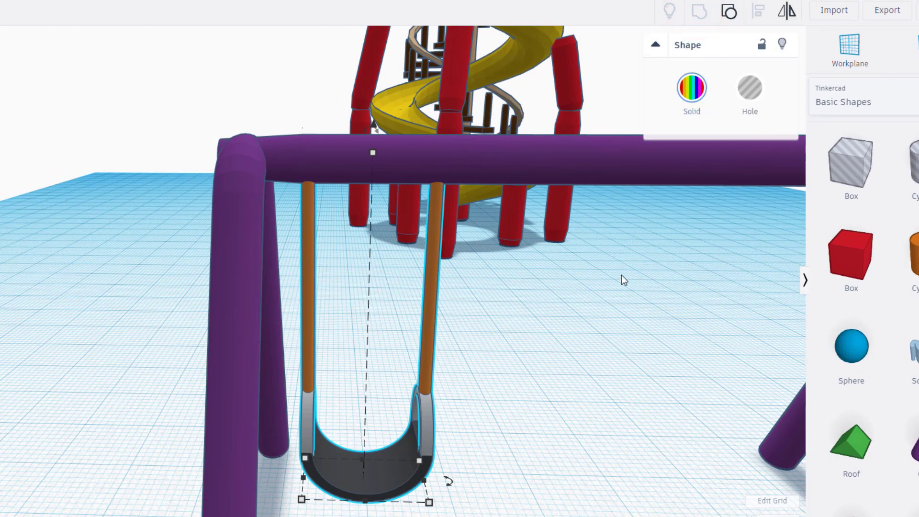
# Step: Duplicate the swing twice and space the copies evenly along the purple crossbar to make three swings
pyautogui.scroll(-5, 593, 262)
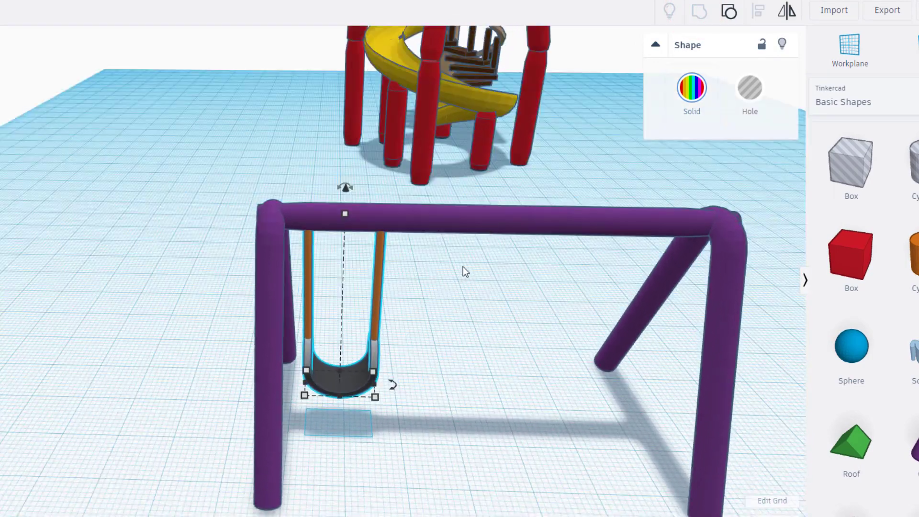
pyautogui.click(378, 304)
pyautogui.hotkey('ctrl', 'd')
pyautogui.press('Right')
pyautogui.press('Right')
pyautogui.press('Right')
pyautogui.press('Right')
pyautogui.press('Right')
pyautogui.press('Right')
pyautogui.press('Right')
pyautogui.press('Right')
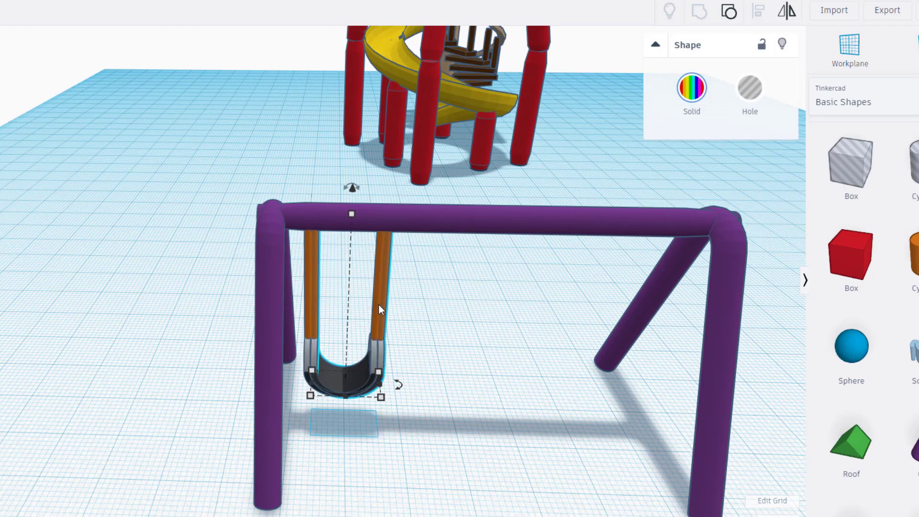
pyautogui.press('Right')
pyautogui.press('Right')
pyautogui.press('Right')
pyautogui.press('Right')
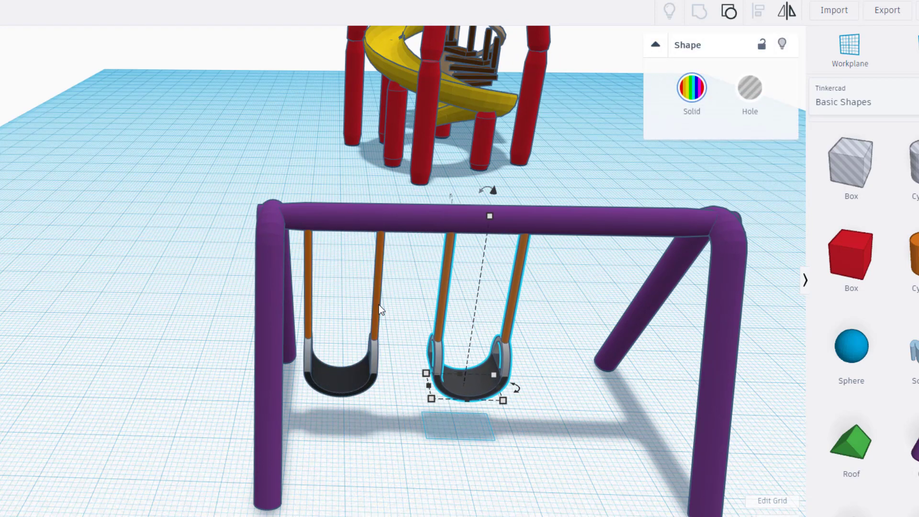
pyautogui.hotkey('ctrl', 'd')
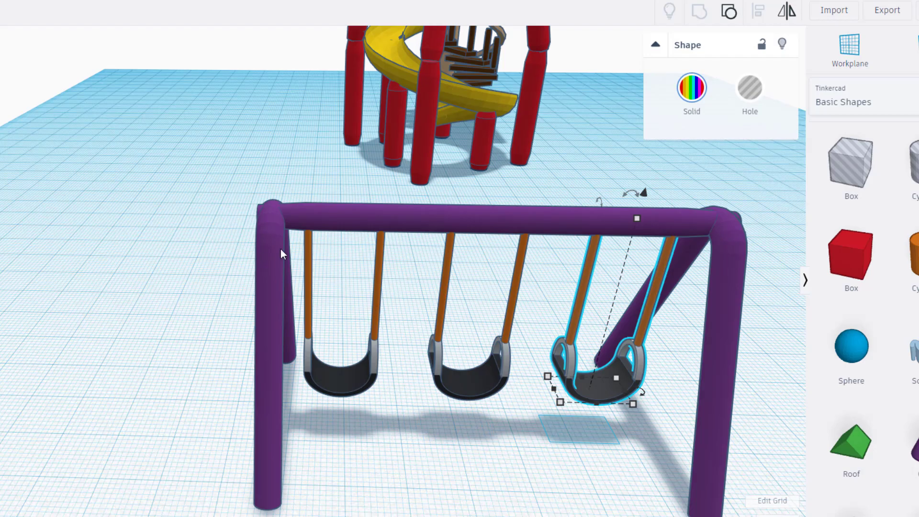
# Step: Place a hole box about 105.5 mm long under the swing set, widen it past all four feet and set its height to 1 mm
pyautogui.moveTo(102, 216); pyautogui.dragTo(254, 185, button='right')
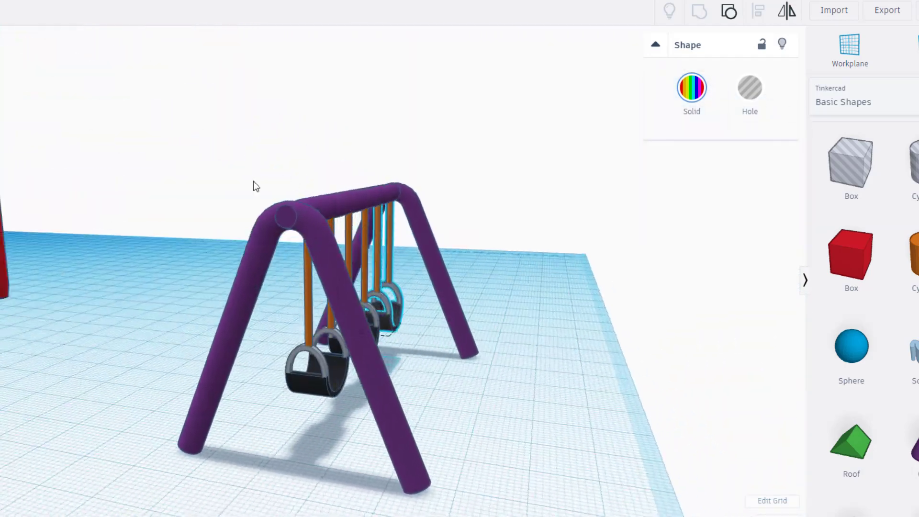
pyautogui.moveTo(398, 183); pyautogui.dragTo(189, 181, button='right')
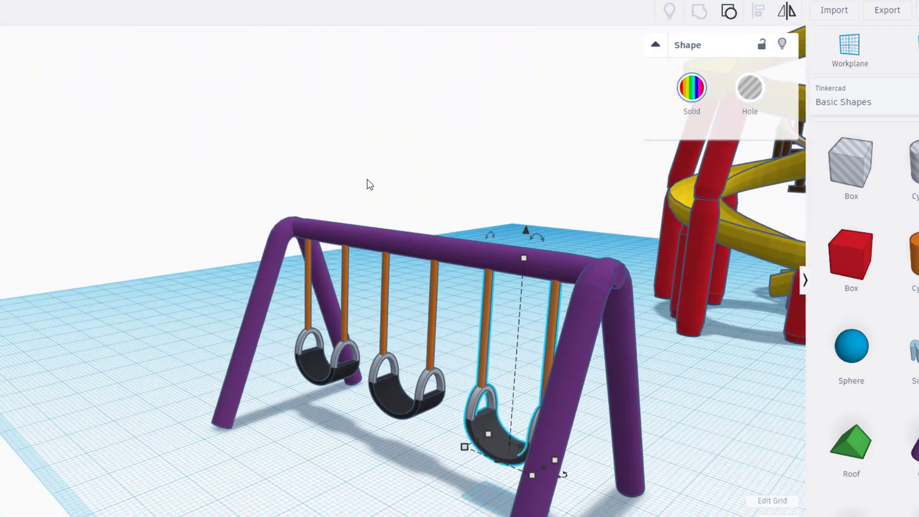
pyautogui.moveTo(365, 178); pyautogui.dragTo(240, 179, button='right')
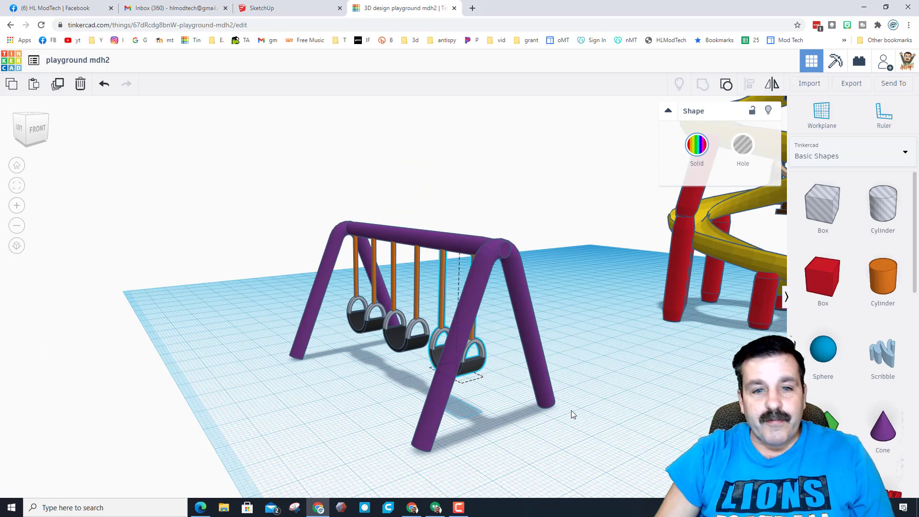
pyautogui.moveTo(571, 410); pyautogui.dragTo(506, 385, button='right')
pyautogui.moveTo(318, 369)
pyautogui.mouseDown(button='right')
pyautogui.moveTo(418, 394)
pyautogui.moveTo(323, 367)
pyautogui.mouseUp(button='right')
pyautogui.moveTo(819, 227); pyautogui.dragTo(503, 506)
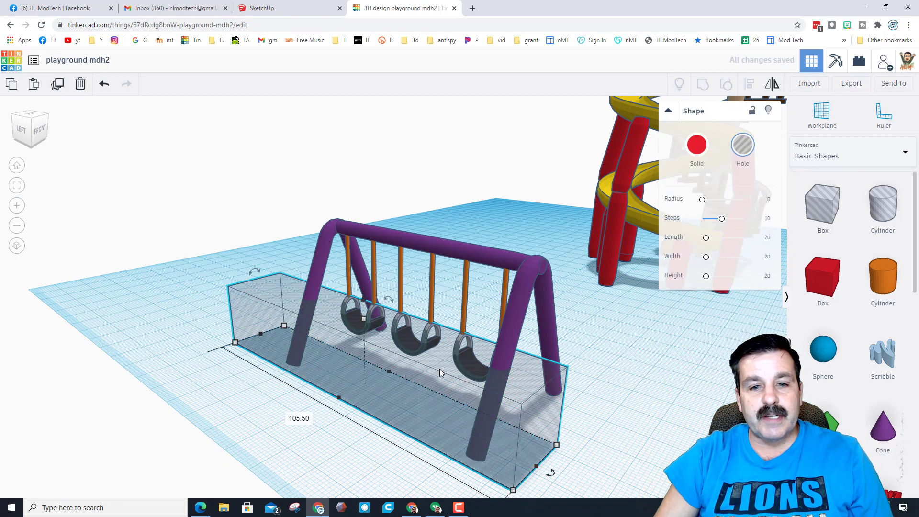
pyautogui.moveTo(387, 373); pyautogui.dragTo(410, 290)
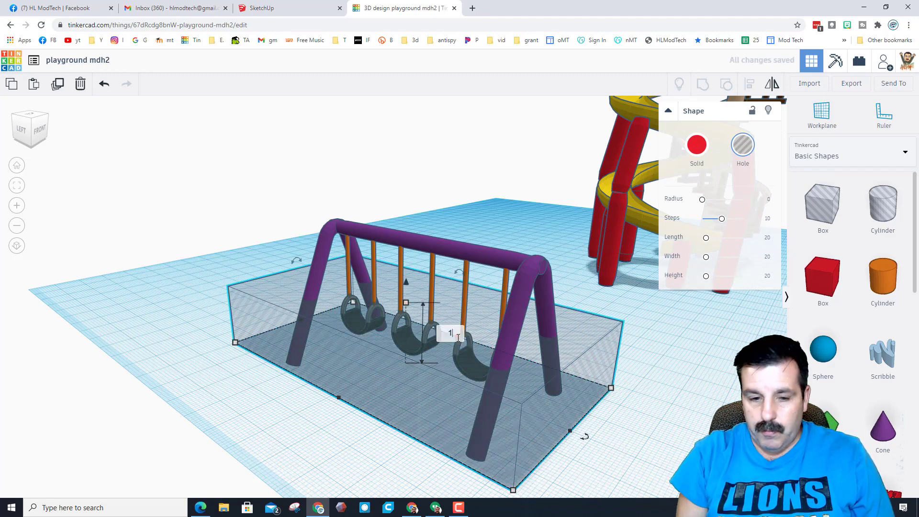
pyautogui.press('Return')
# Step: Make the hole box thicker to cover the rounded leg ends and group it with the purple frame to cut the feet flat
pyautogui.moveTo(632, 469); pyautogui.dragTo(476, 436, button='right')
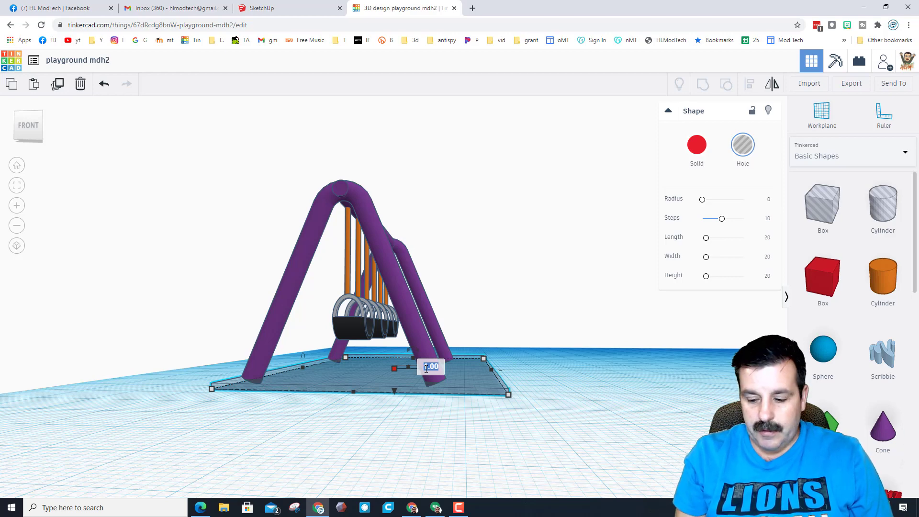
pyautogui.moveTo(425, 368); pyautogui.dragTo(396, 414, button='right')
pyautogui.click(375, 406)
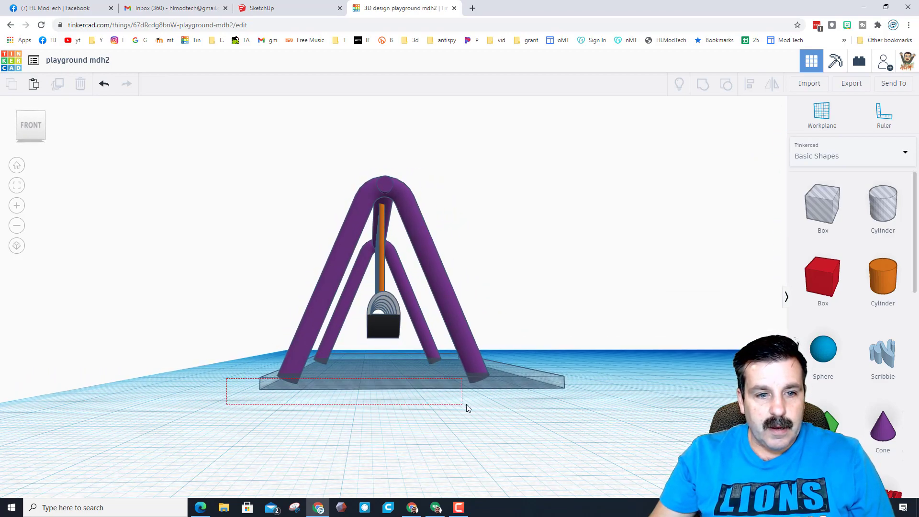
pyautogui.moveTo(544, 376); pyautogui.dragTo(544, 378)
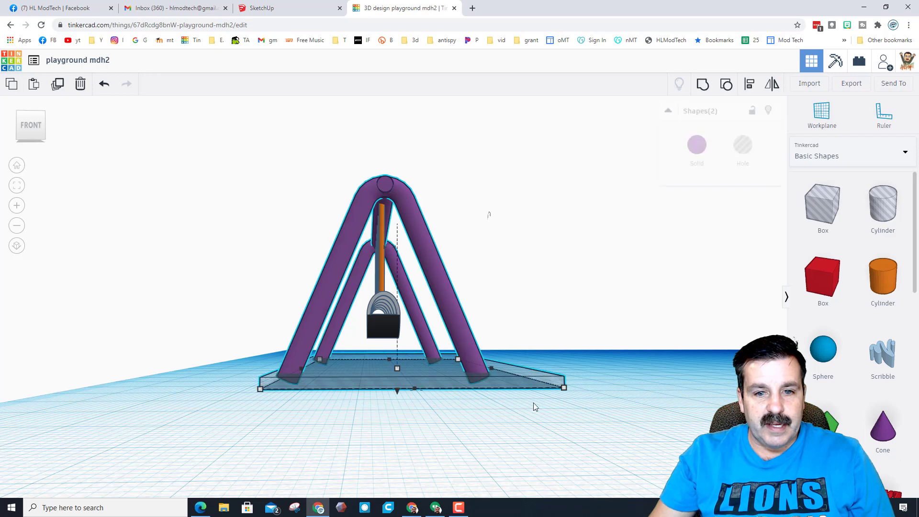
pyautogui.click(702, 87)
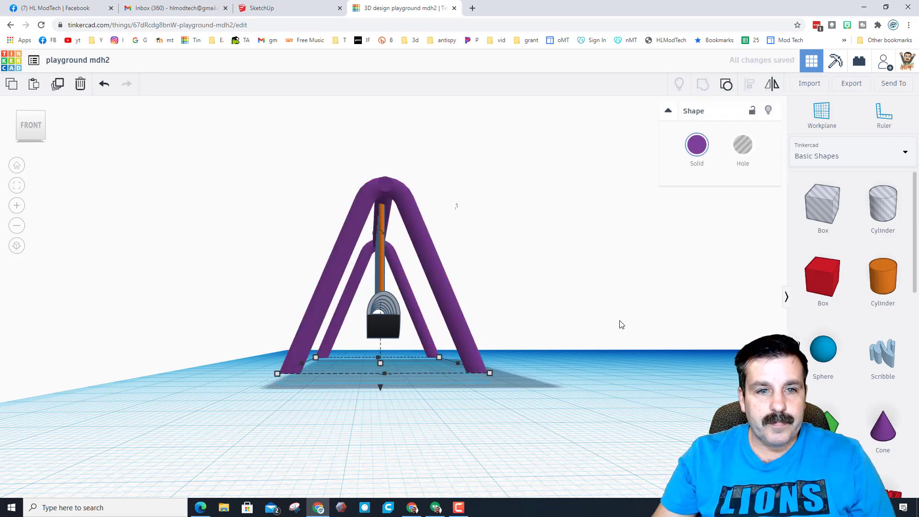
# Step: Select the purple frame with all three swings and drop them together onto the workplane
pyautogui.moveTo(254, 168); pyautogui.dragTo(573, 445)
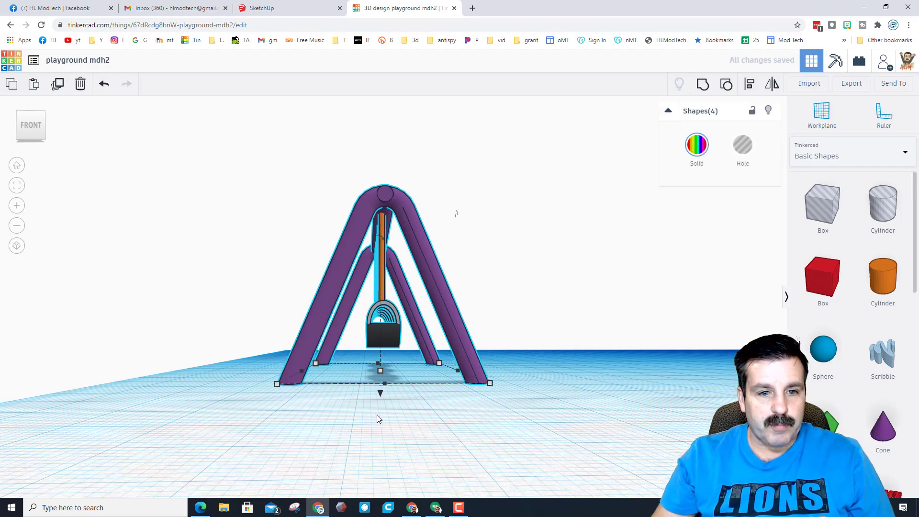
pyautogui.moveTo(377, 415); pyautogui.dragTo(534, 441, button='right')
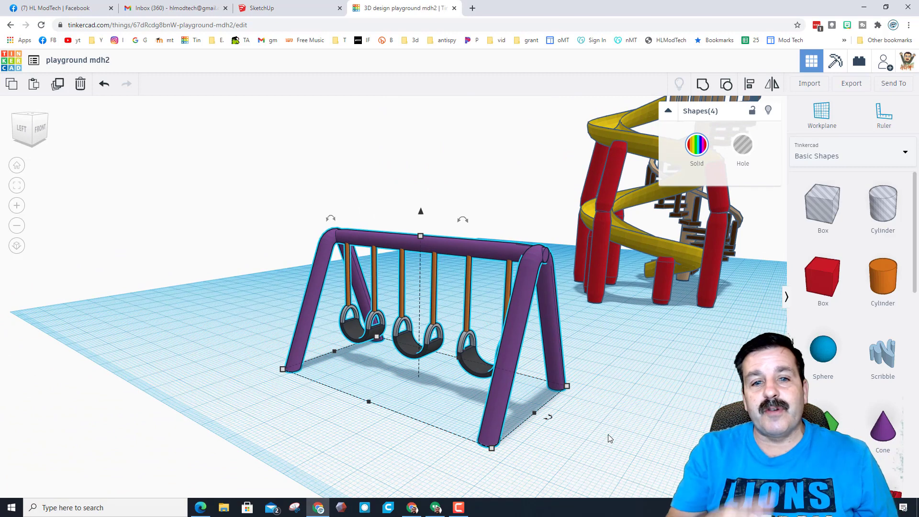
pyautogui.moveTo(719, 420)
pyautogui.mouseDown(button='right')
pyautogui.moveTo(623, 419)
pyautogui.moveTo(654, 424)
pyautogui.moveTo(703, 412)
pyautogui.mouseUp(button='right')
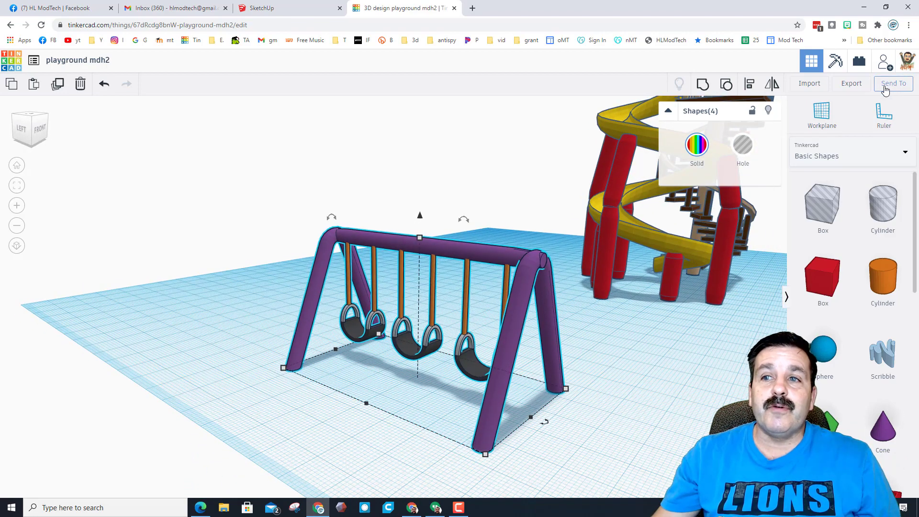
# Step: Open the design's sharing options, choose to invite people and generate a new collaboration link
pyautogui.click(892, 83)
pyautogui.scroll(-3, 474, 311)
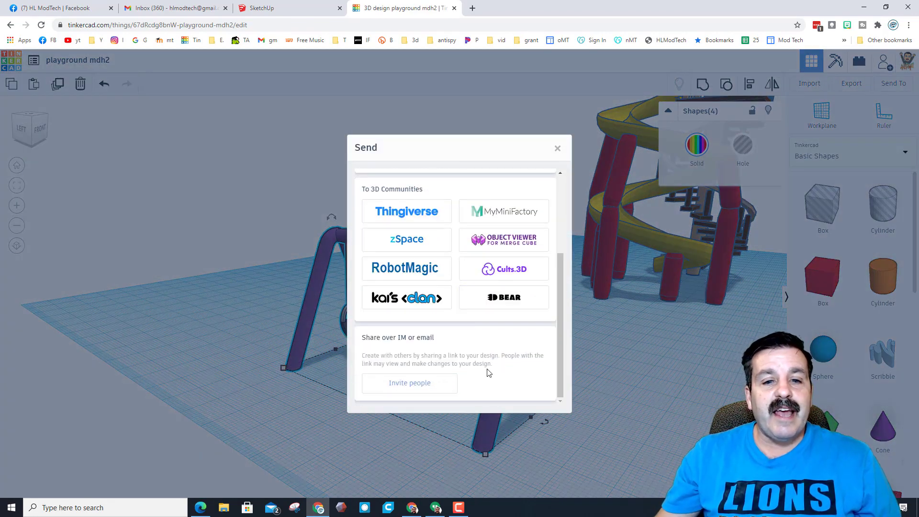
pyautogui.click(400, 388)
pyautogui.click(452, 309)
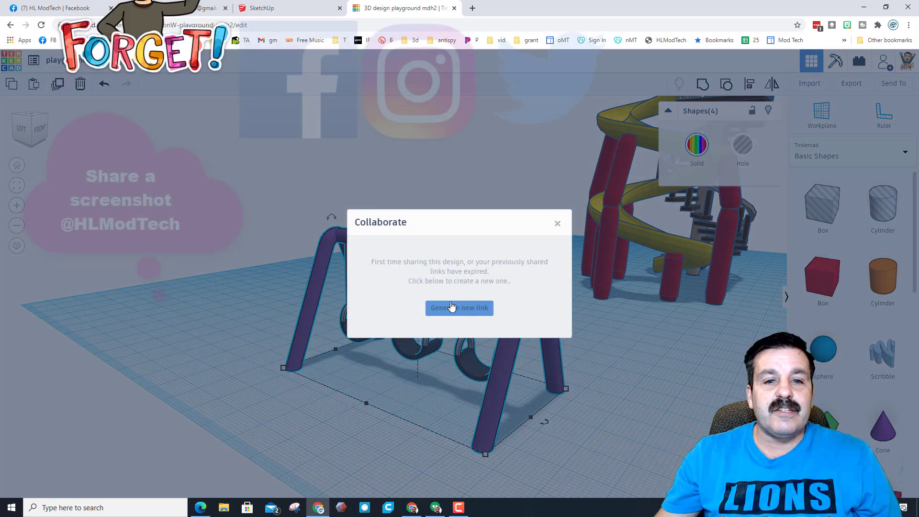